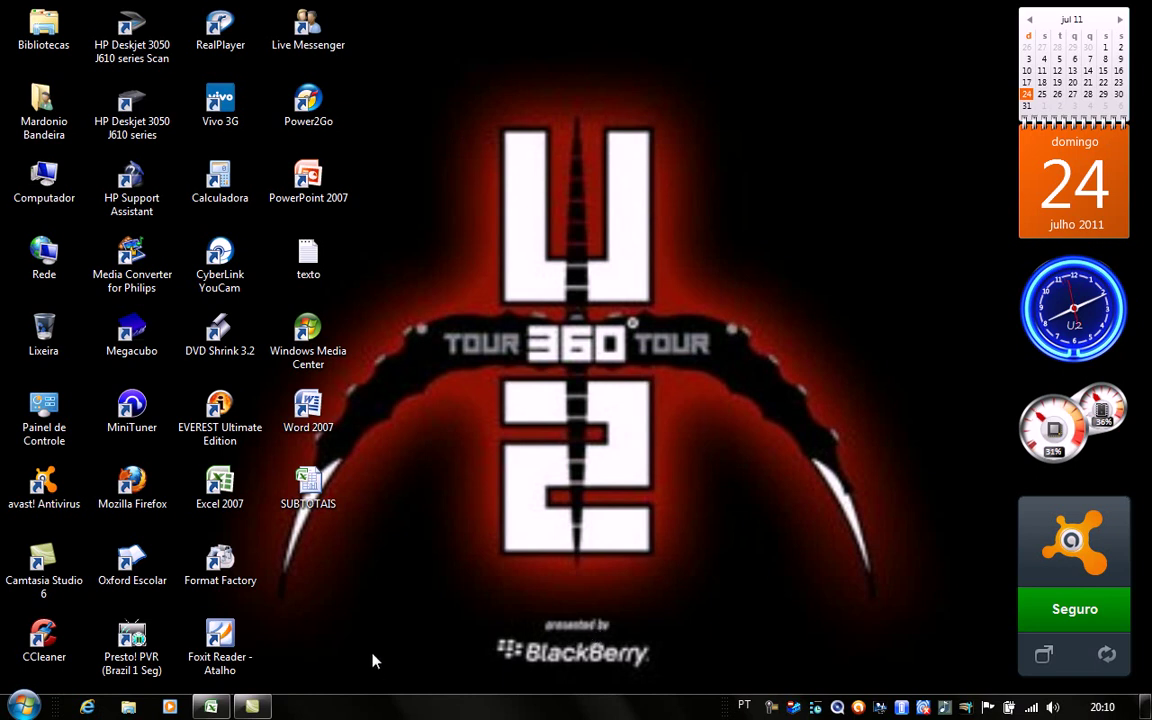
- Switch to the SUBTOTAIS workbook in Excel and look through the cheque table from its headers to the last row
left_click(222, 703)
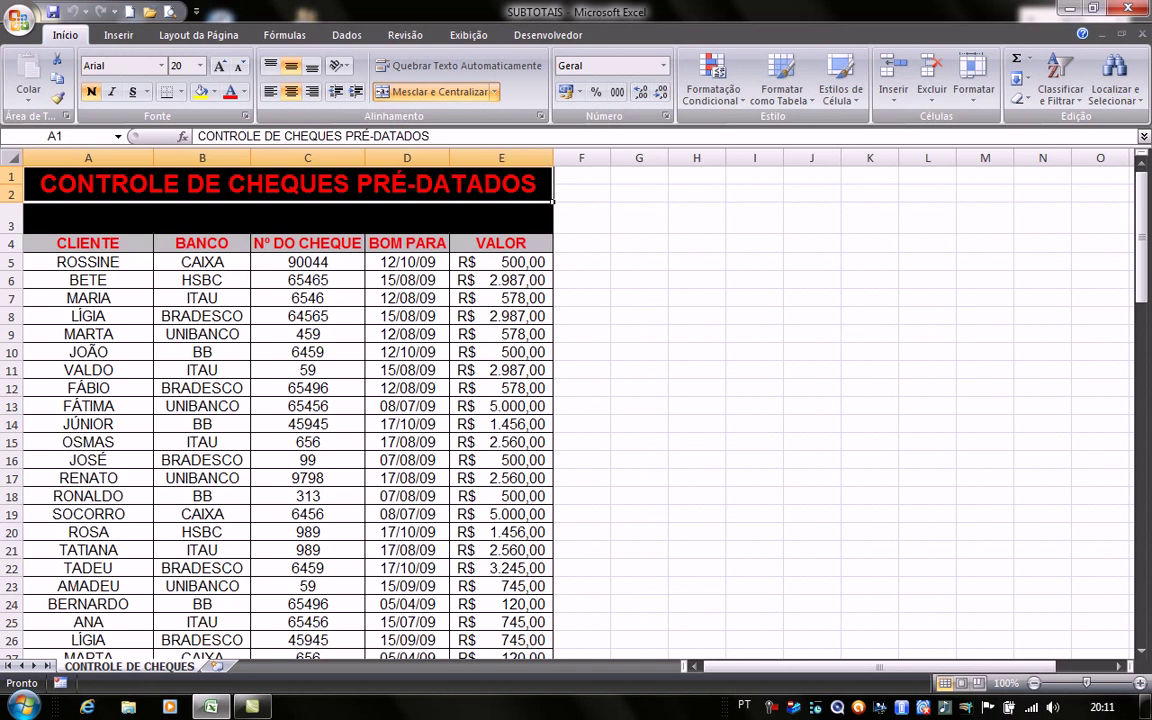
left_click(380, 245)
left_click(452, 238)
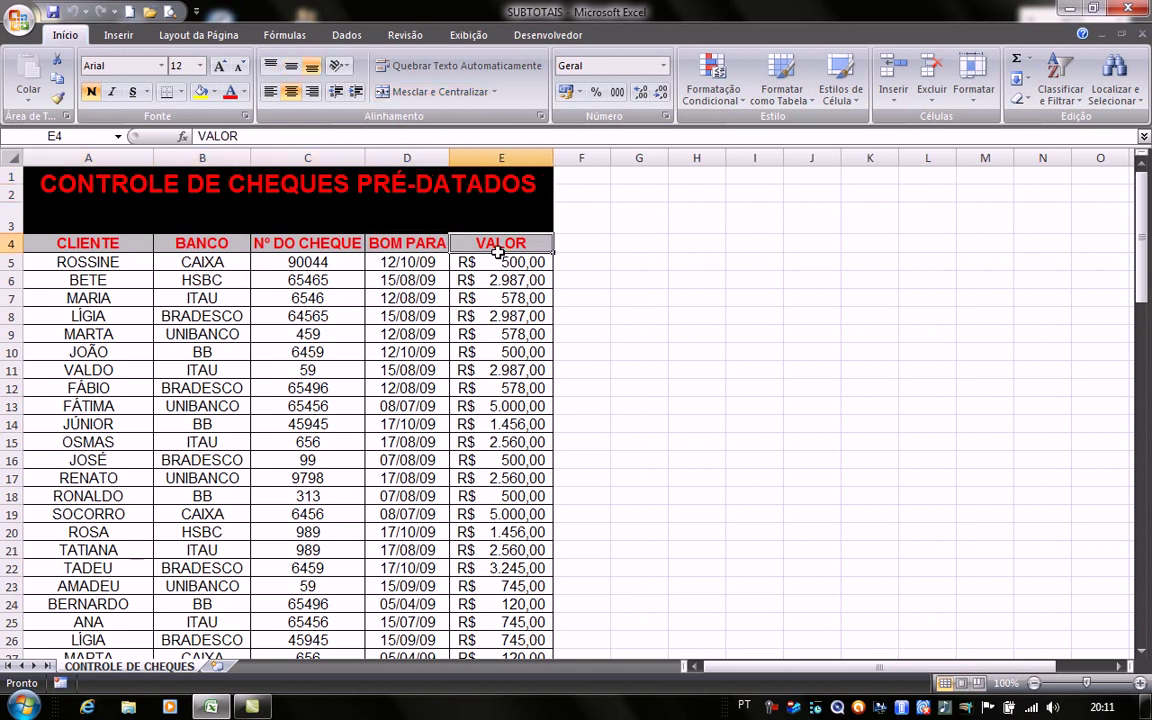
left_click(117, 245)
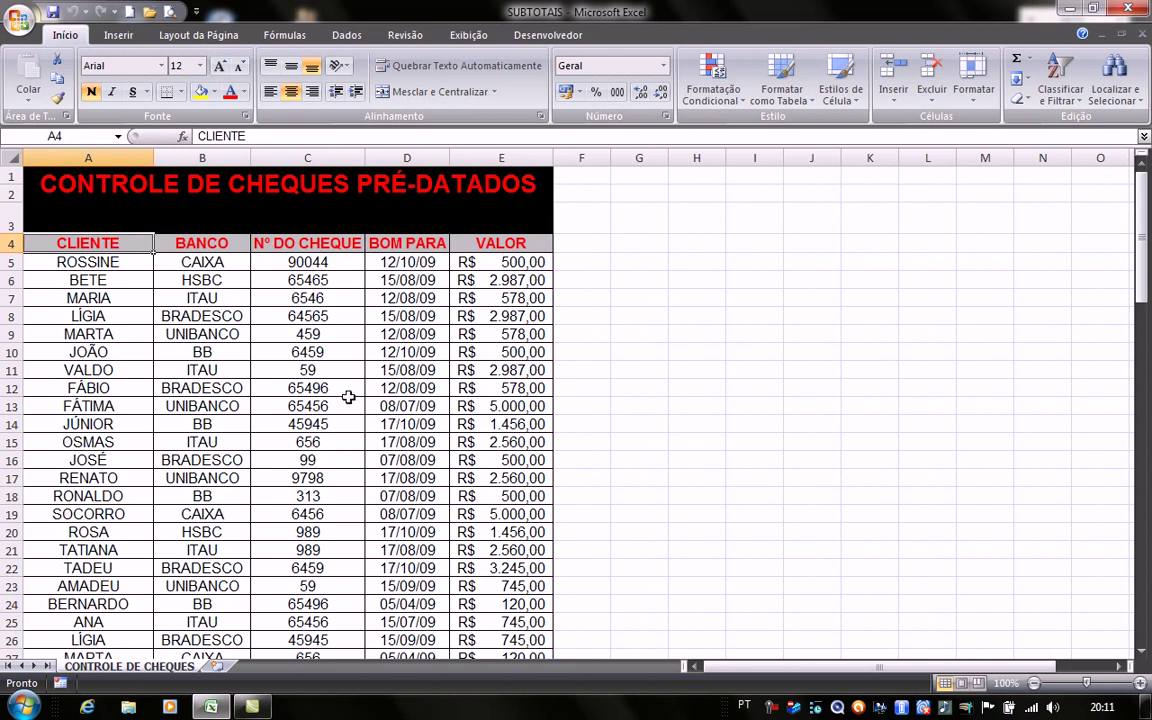
scroll(344, 397, "down", 11)
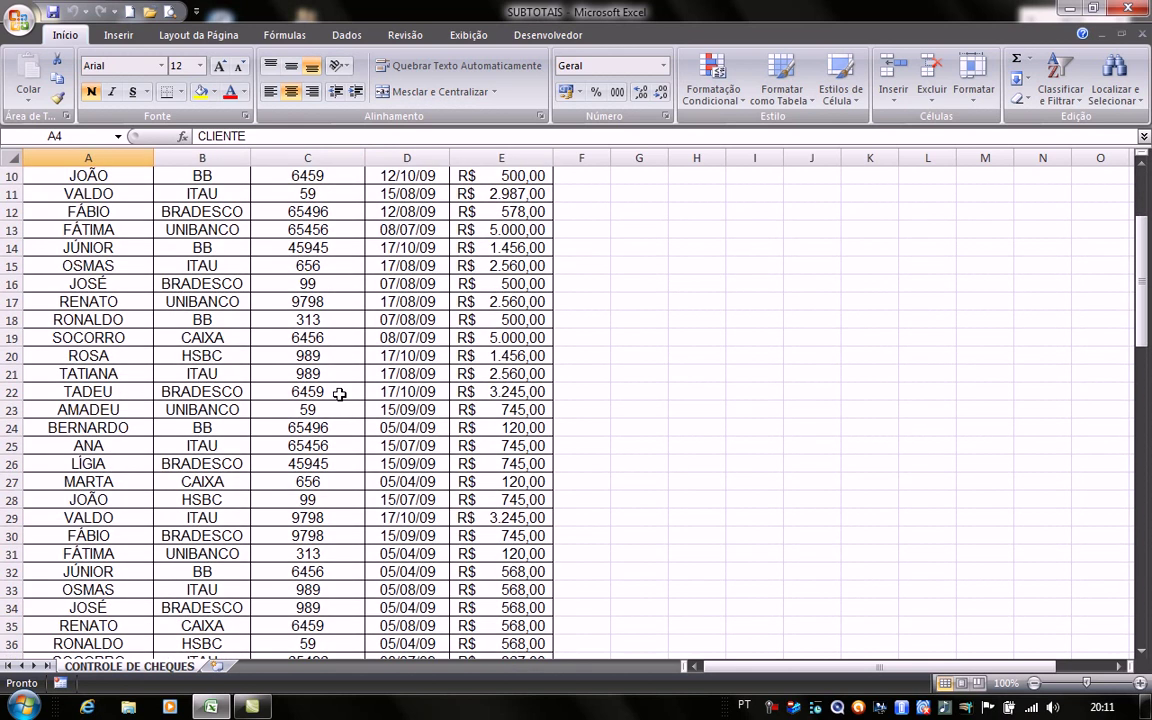
scroll(336, 391, "down", 13)
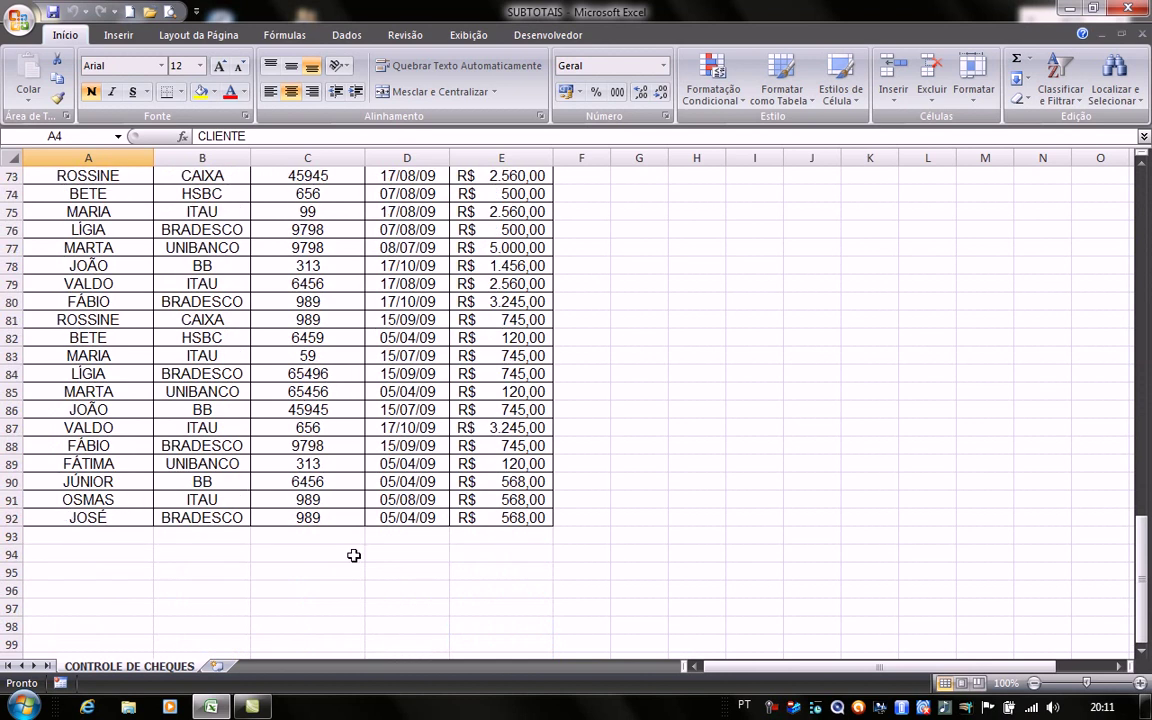
scroll(566, 565, "up", 20)
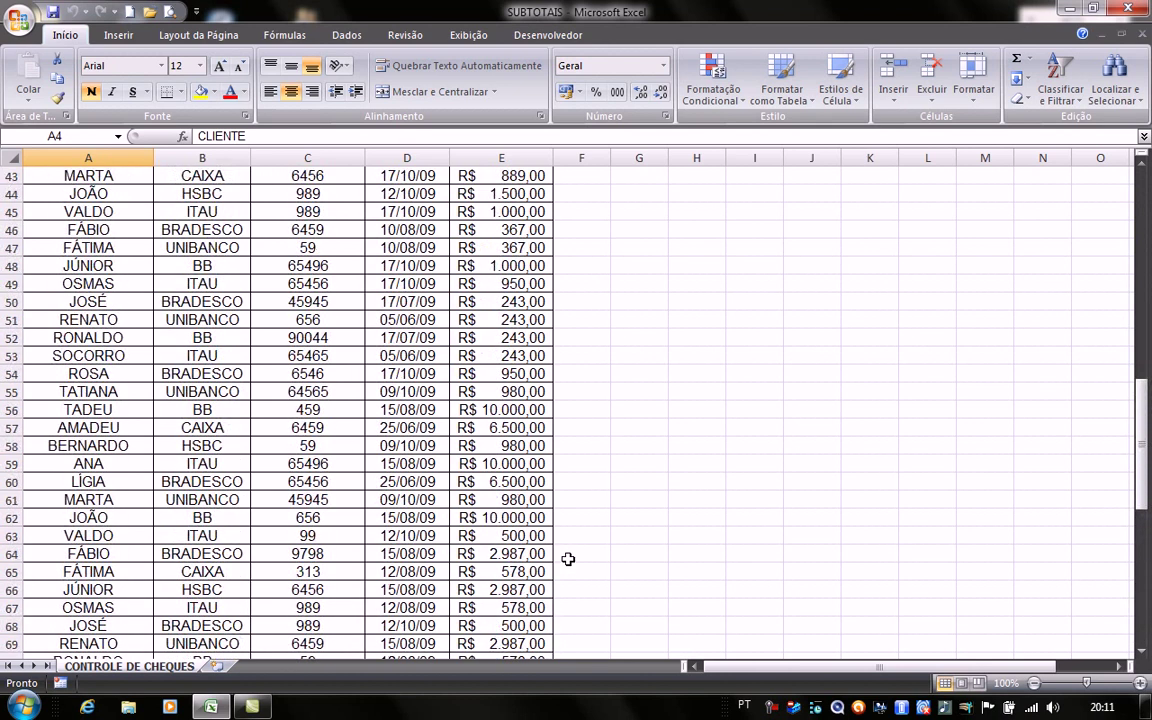
scroll(566, 556, "up", 4)
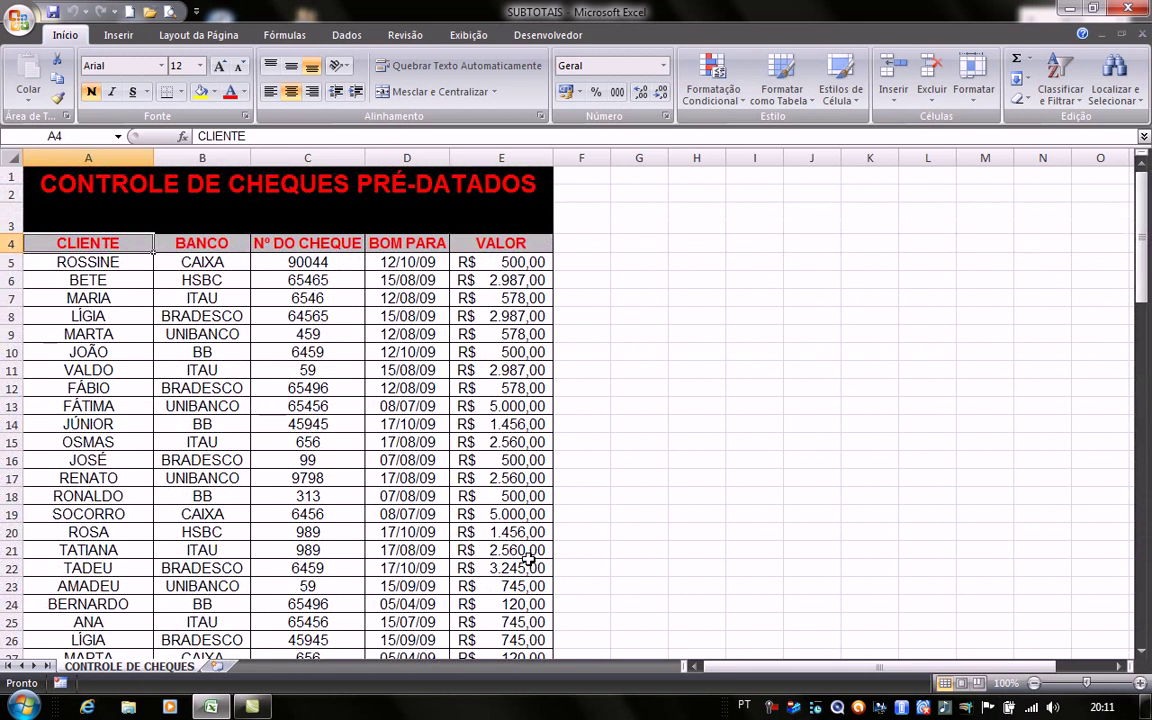
left_click(335, 441)
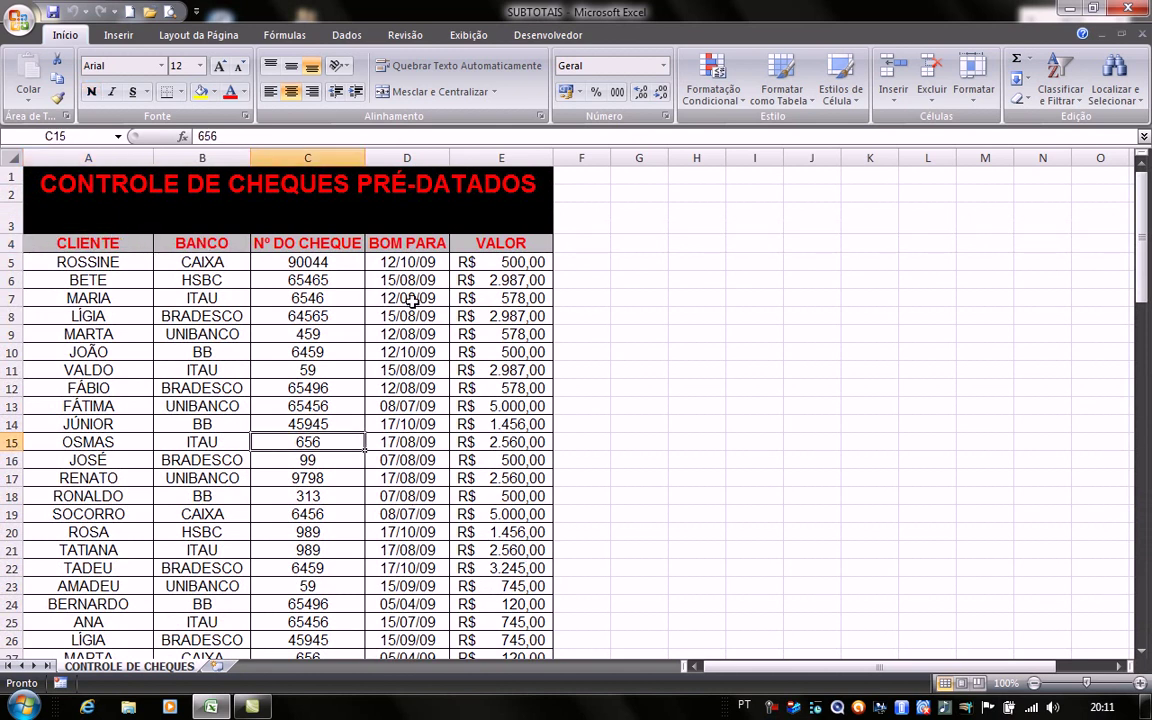
- Examine the entries in the CLIENTE and BANCO columns to compare possible ways of grouping the cheques
left_click_drag(88, 240, 152, 532)
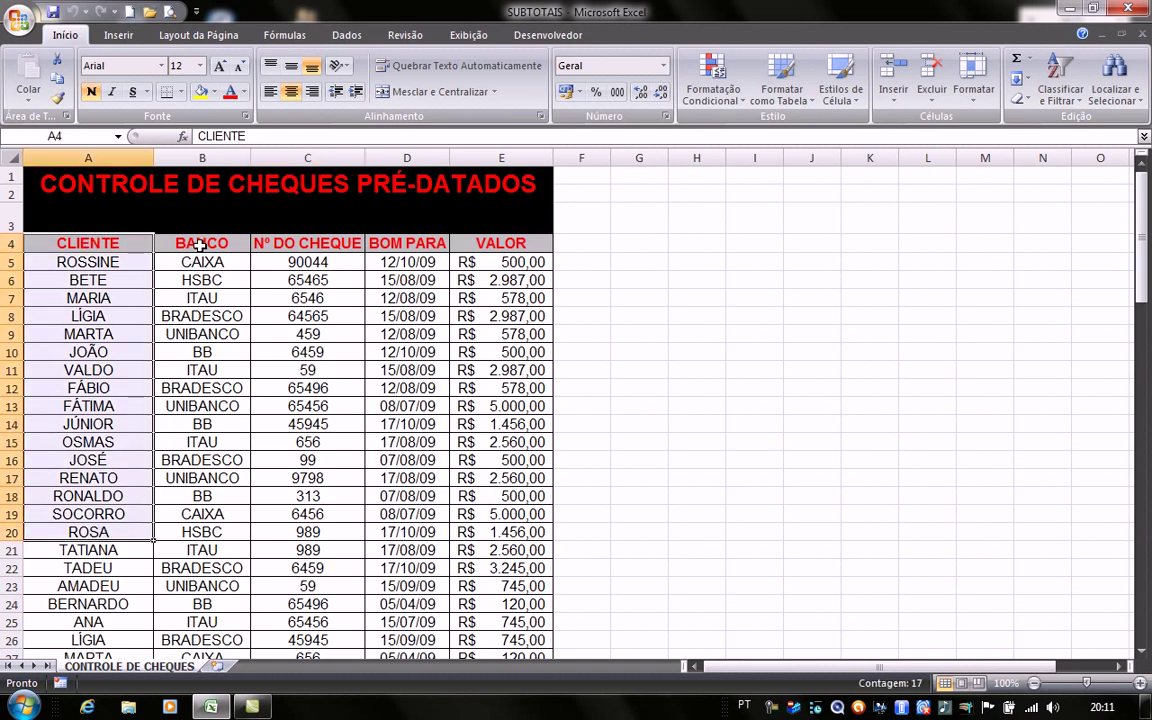
left_click_drag(200, 245, 205, 500)
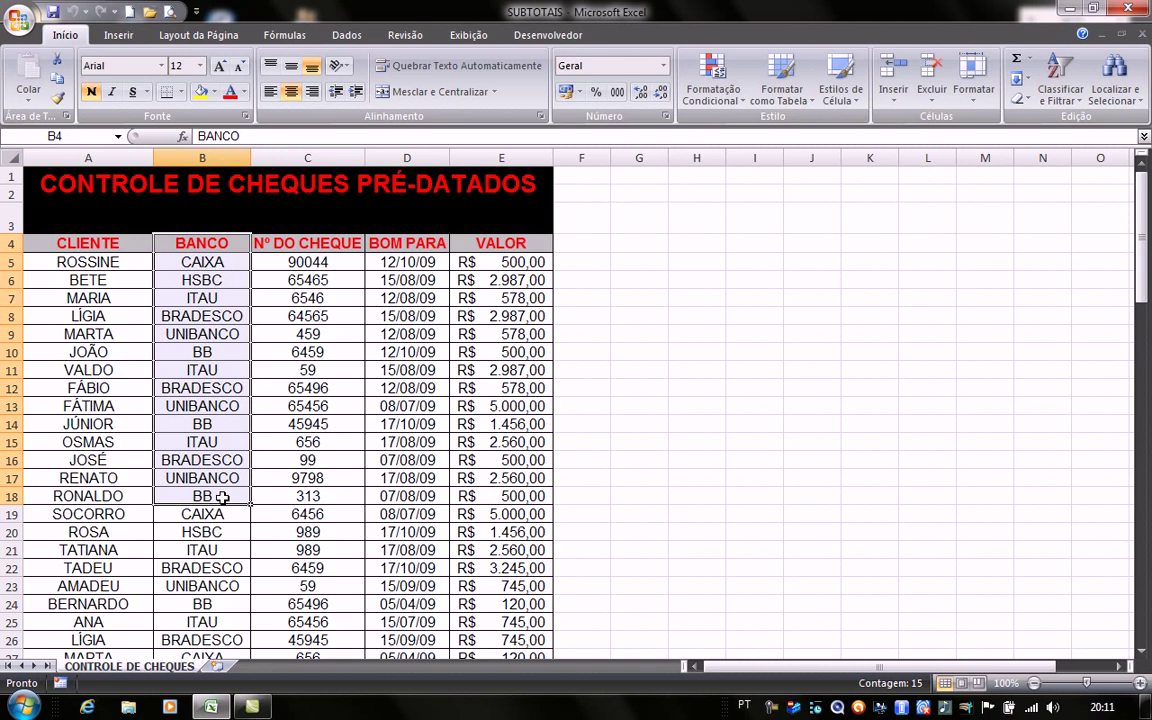
left_click(299, 484)
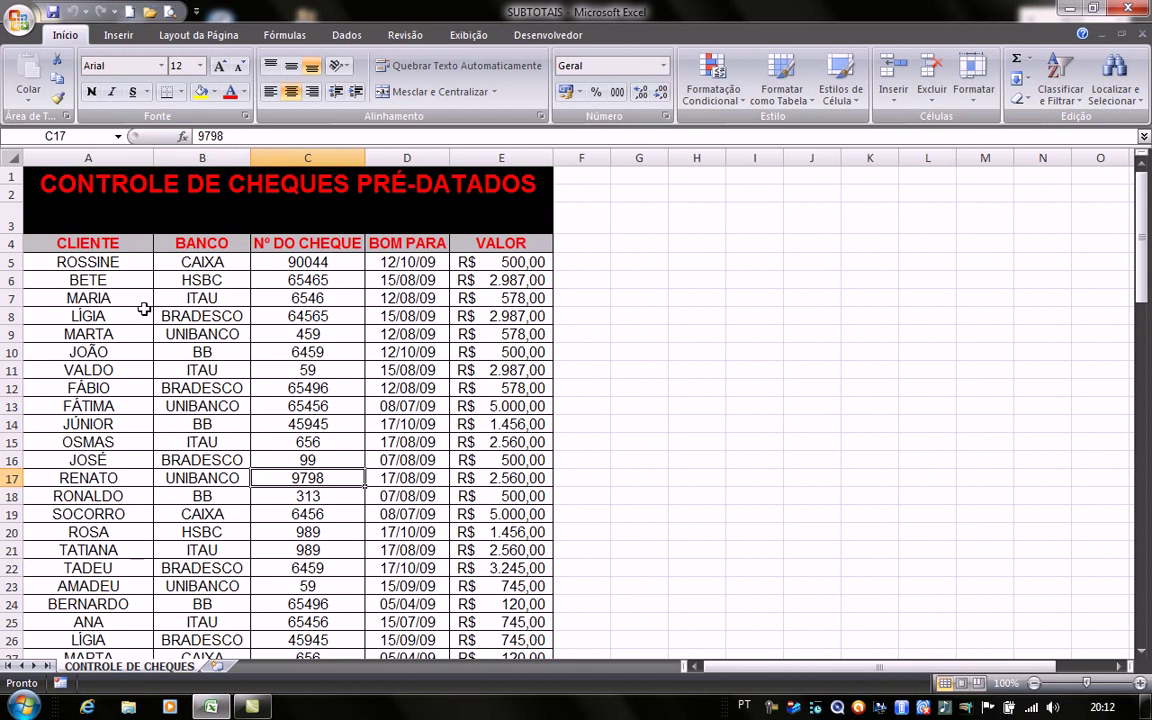
- Sort the cheque table with a custom sort by the BANCO column, on values, from A to Z
left_click(72, 245)
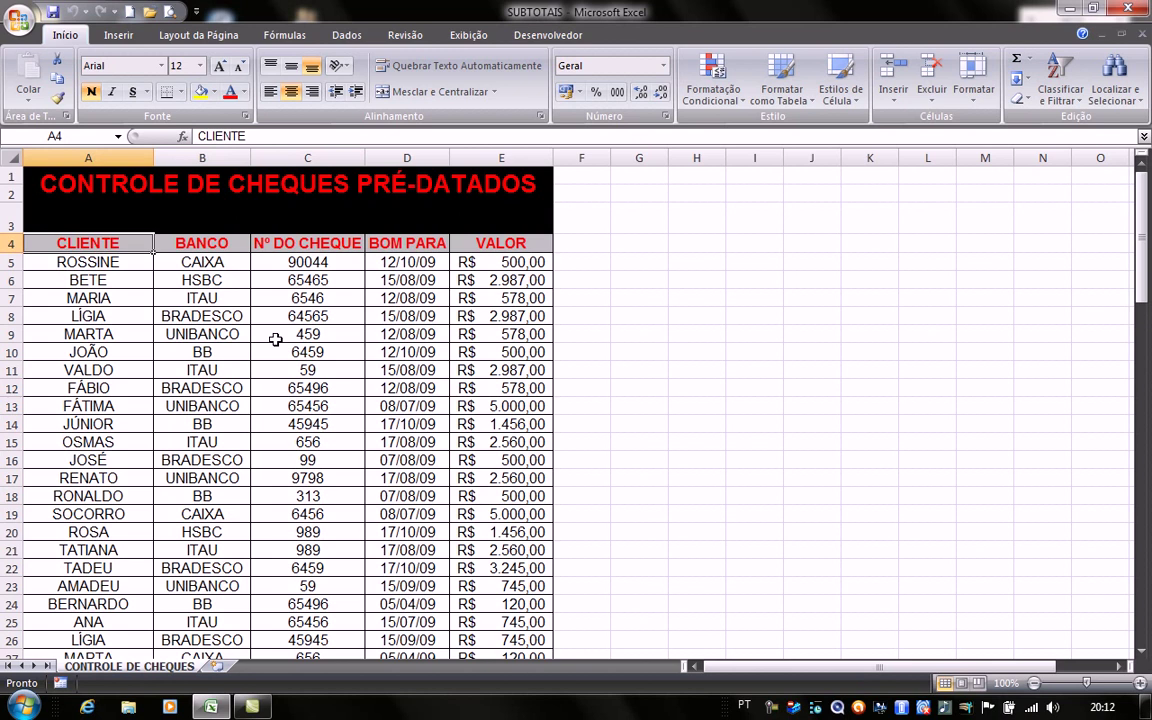
left_click(1062, 78)
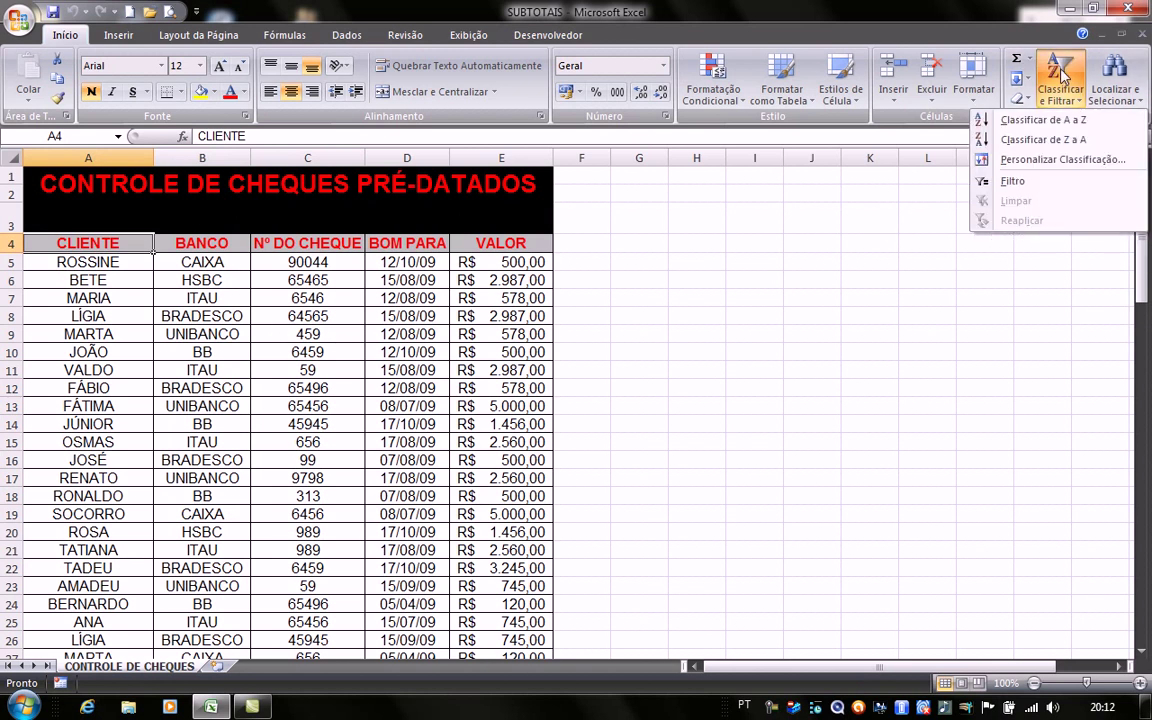
left_click(1043, 161)
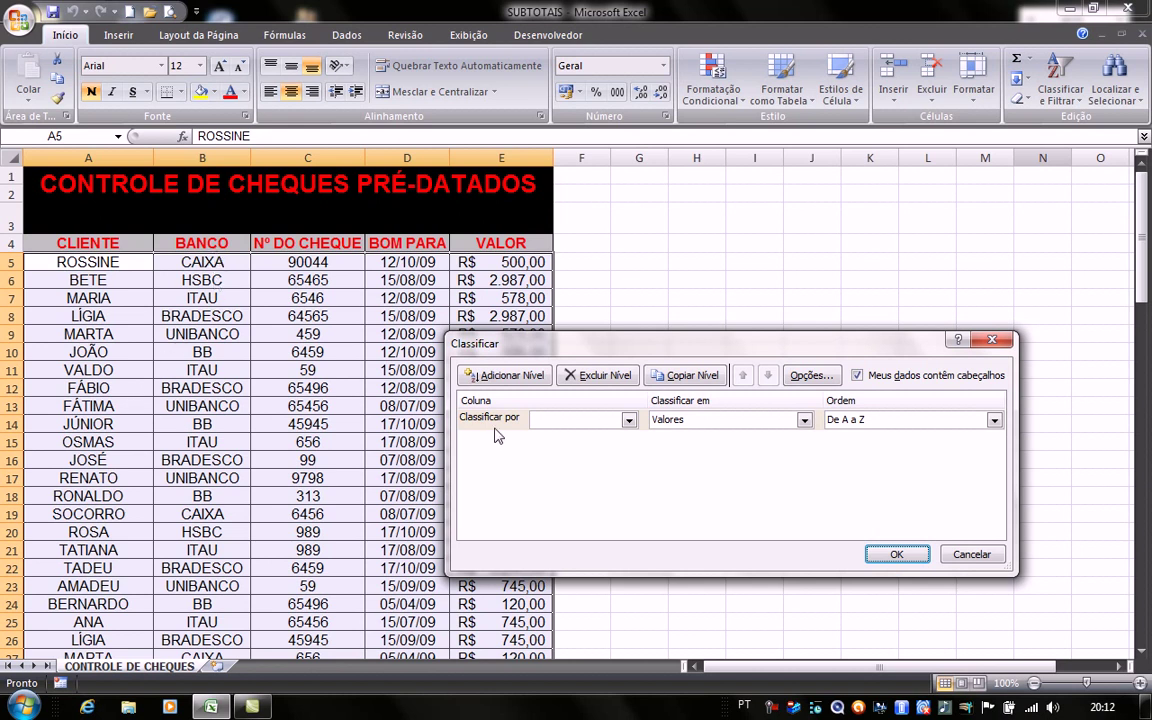
left_click(629, 421)
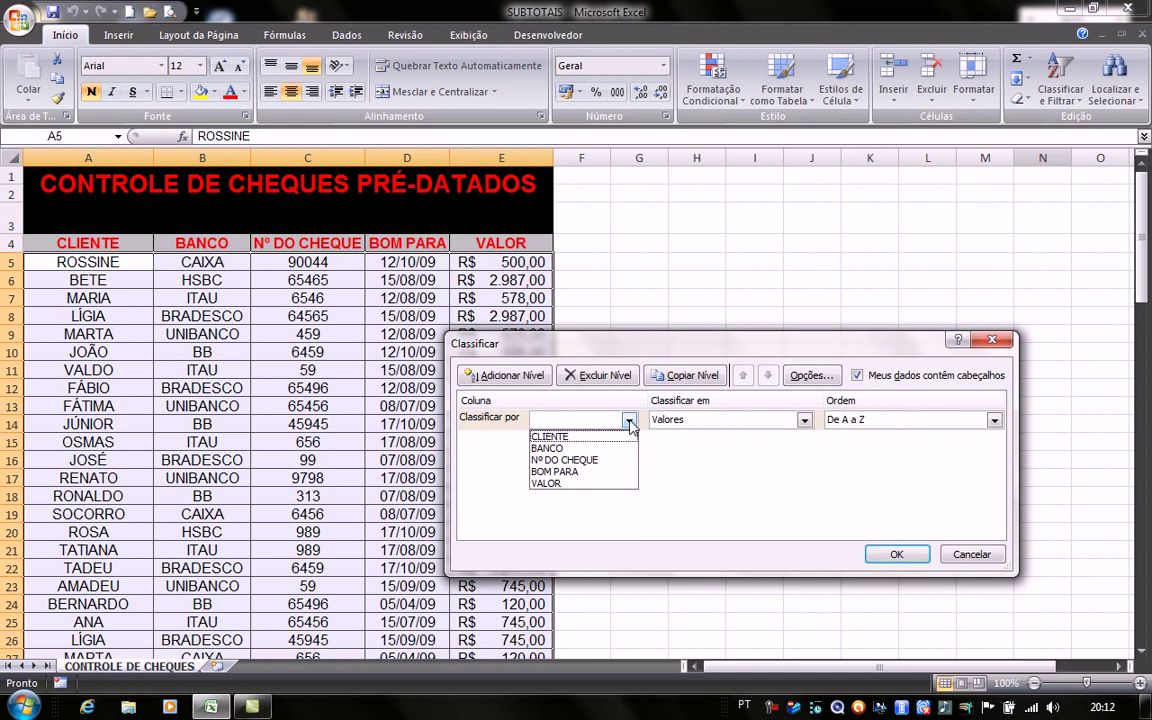
left_click(551, 450)
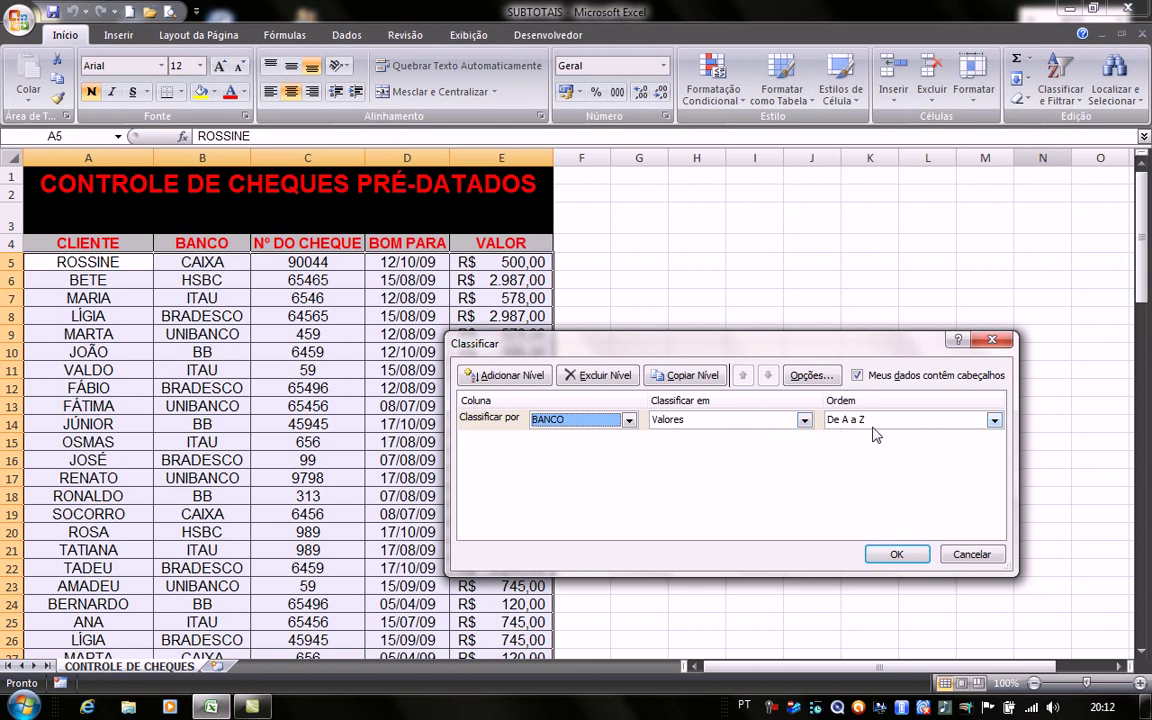
left_click(888, 553)
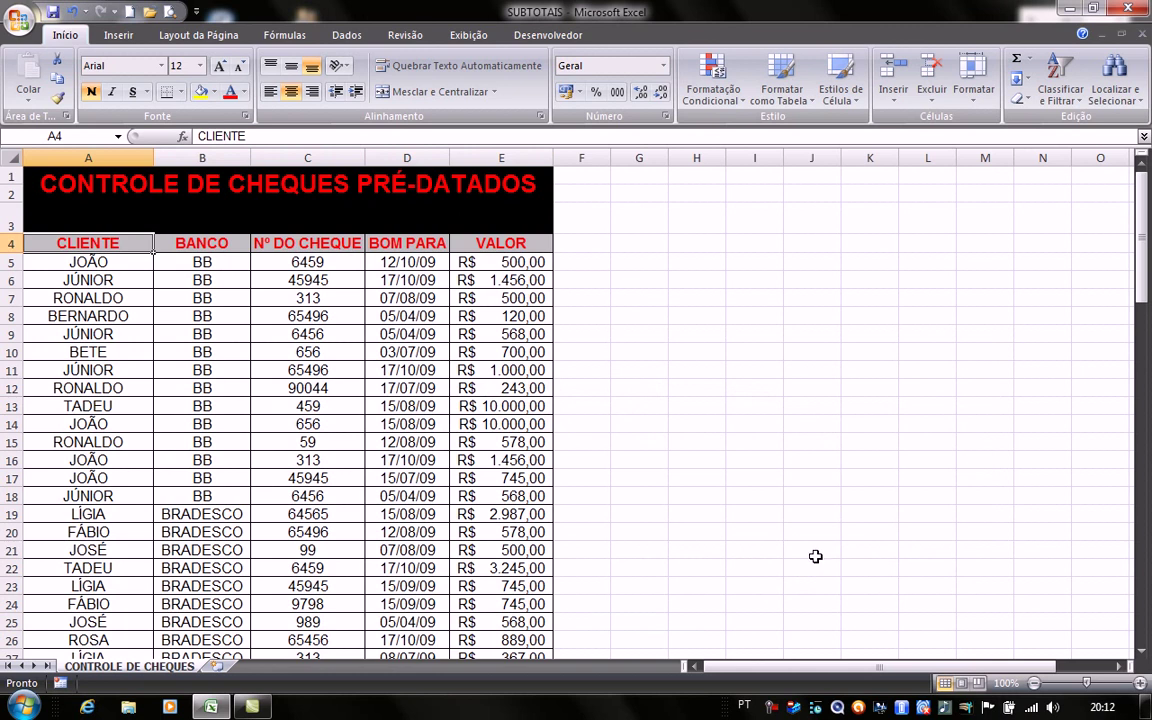
- Review both pages of the sorted cheque table in print preview, checking the bank grouping up close, and return to the sheet
left_click(172, 14)
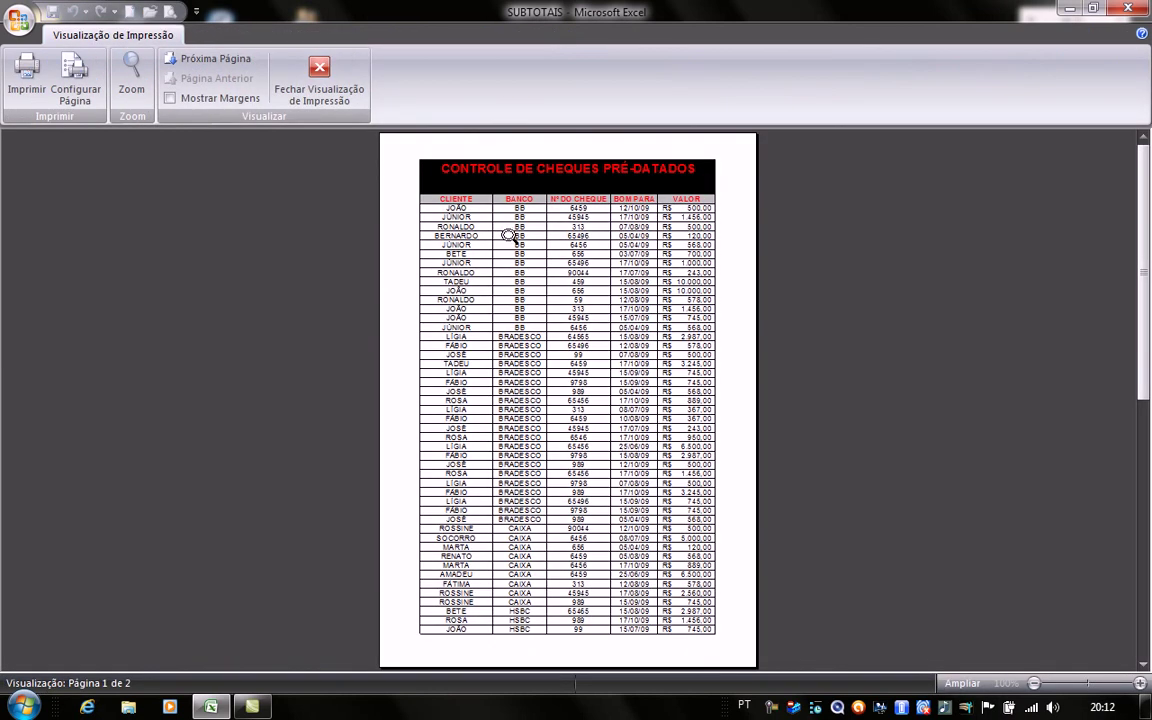
left_click(509, 235)
scroll(545, 350, "down", 2)
scroll(548, 358, "down", 6)
scroll(540, 370, "up", 10)
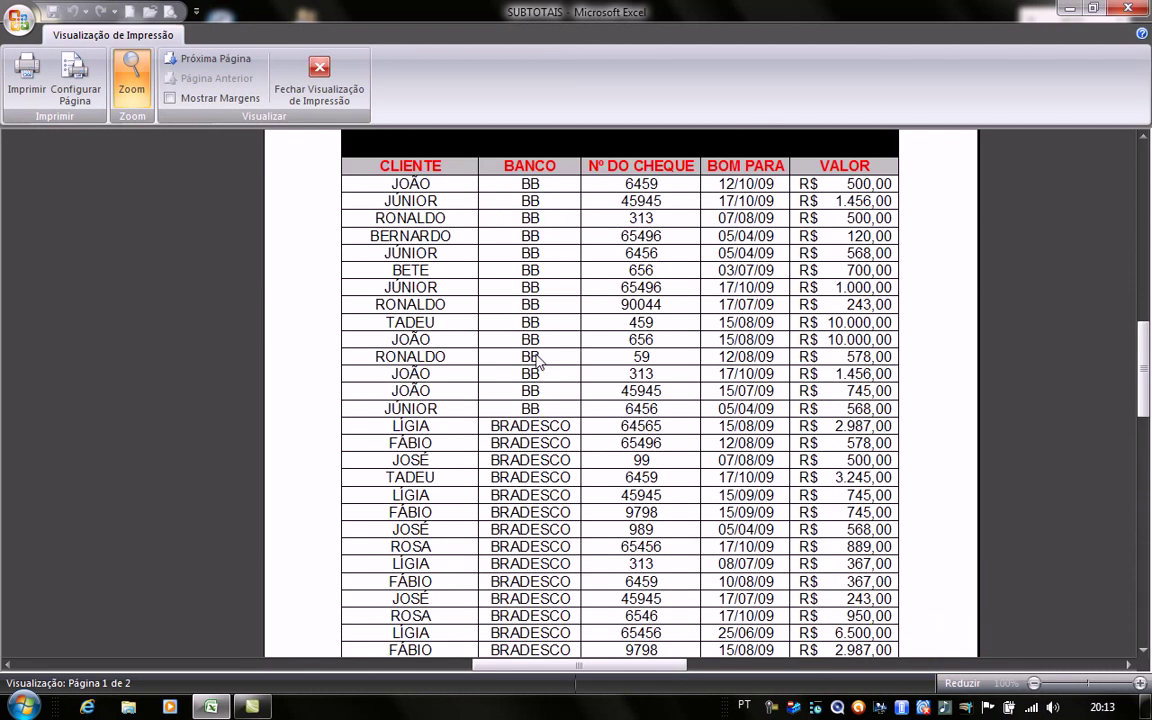
scroll(537, 362, "down", 7)
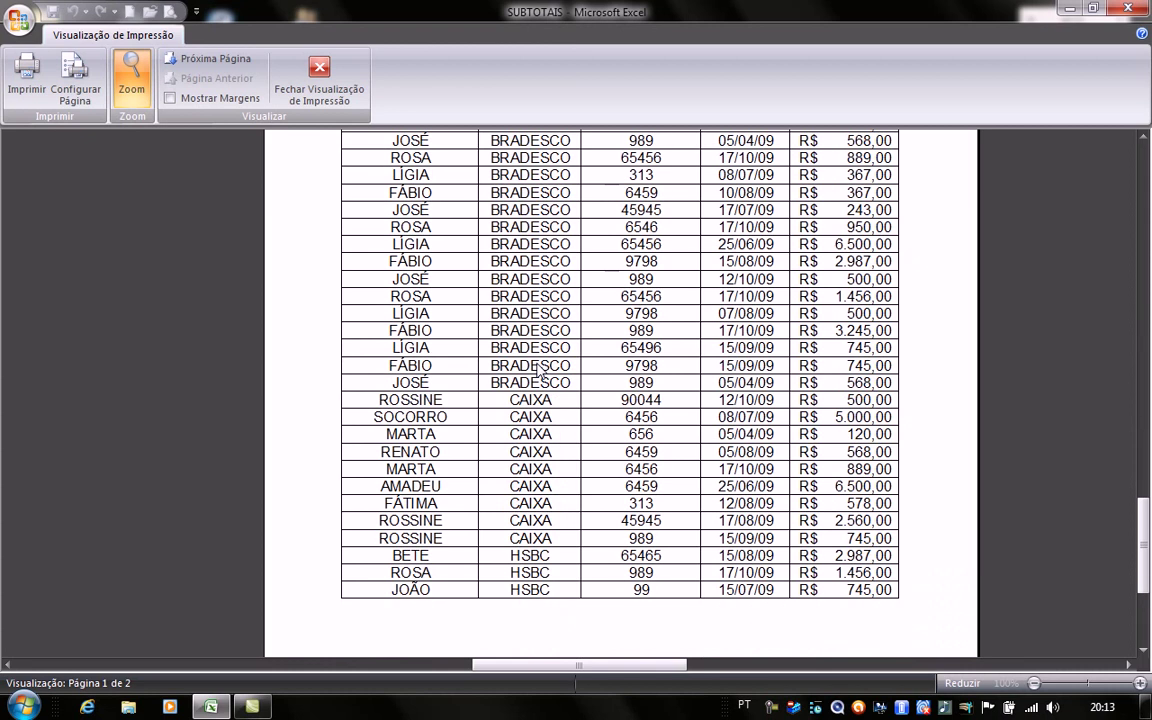
left_click(540, 372)
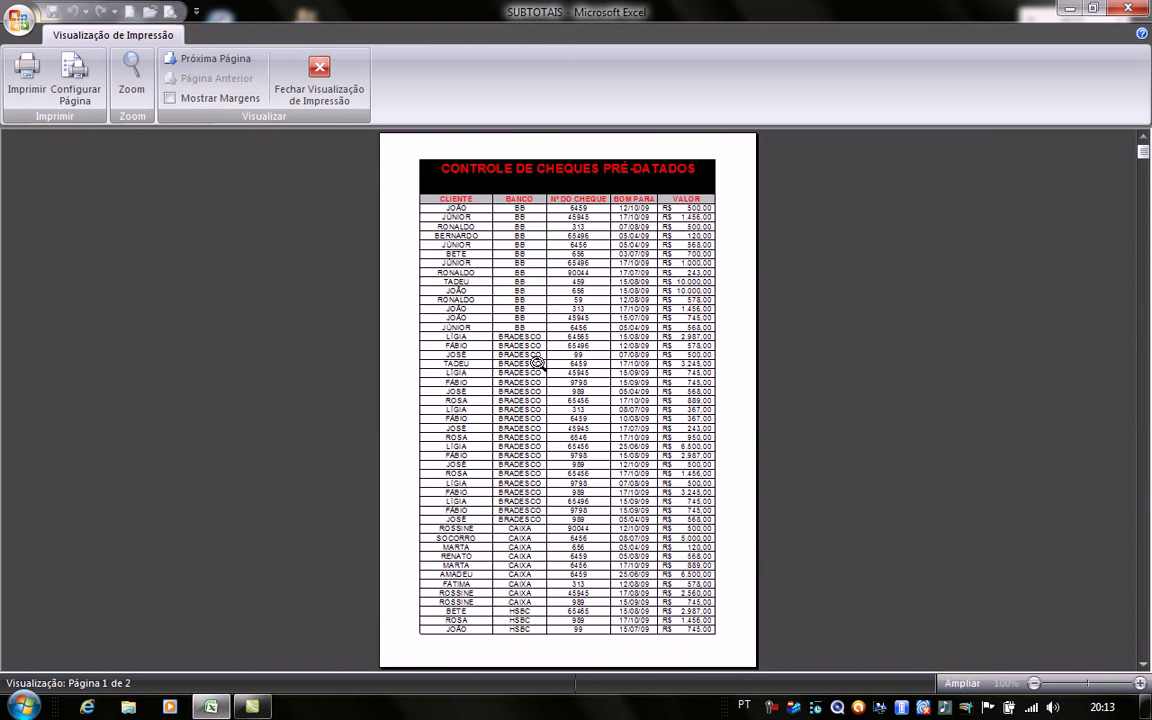
left_click(195, 64)
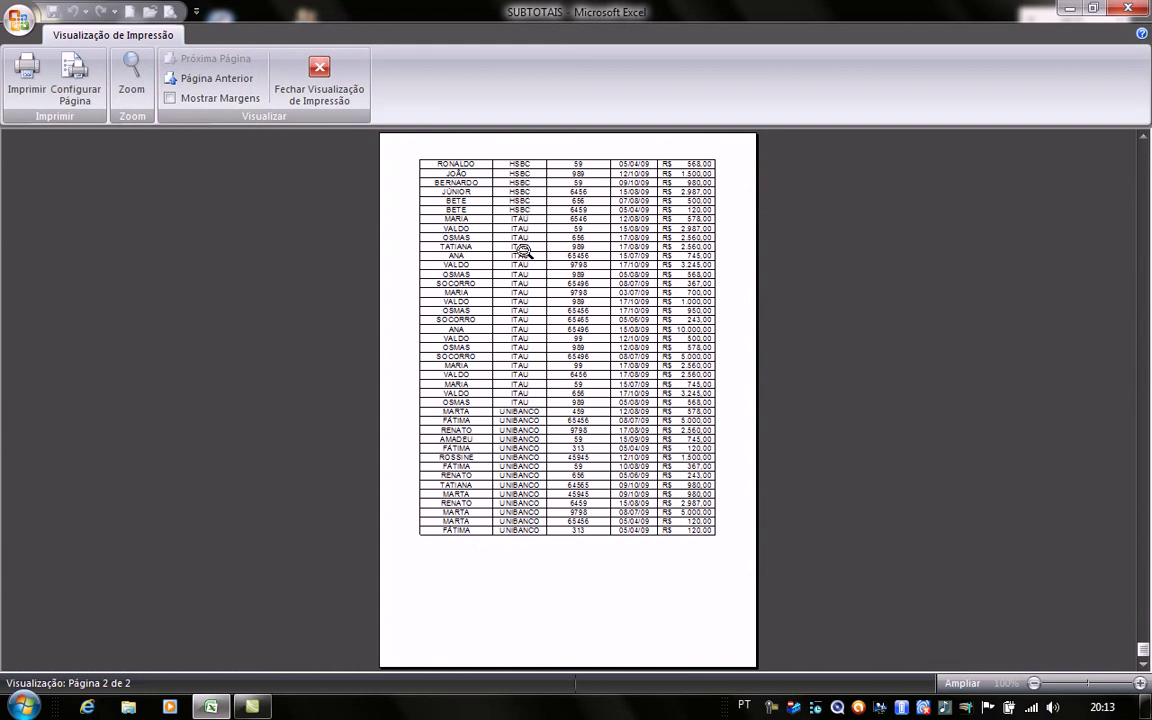
left_click(326, 70)
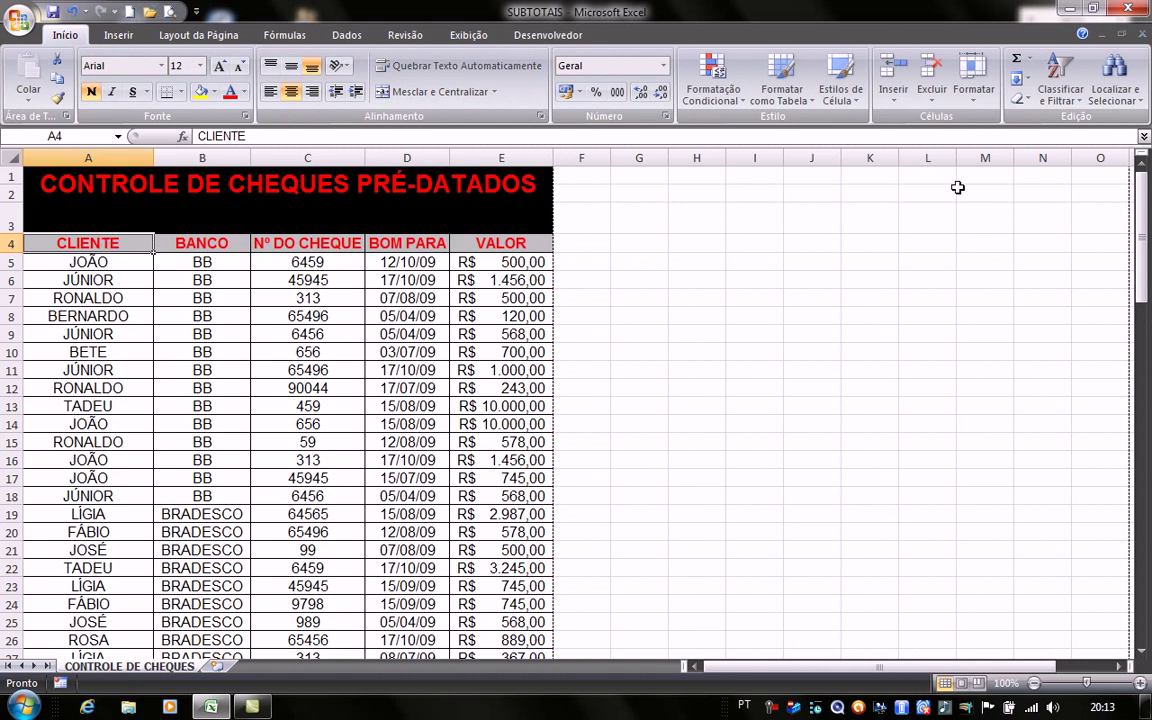
- Add a second sort level by BOM PARA, from oldest to newest, under BANCO and apply the sort
left_click(1057, 100)
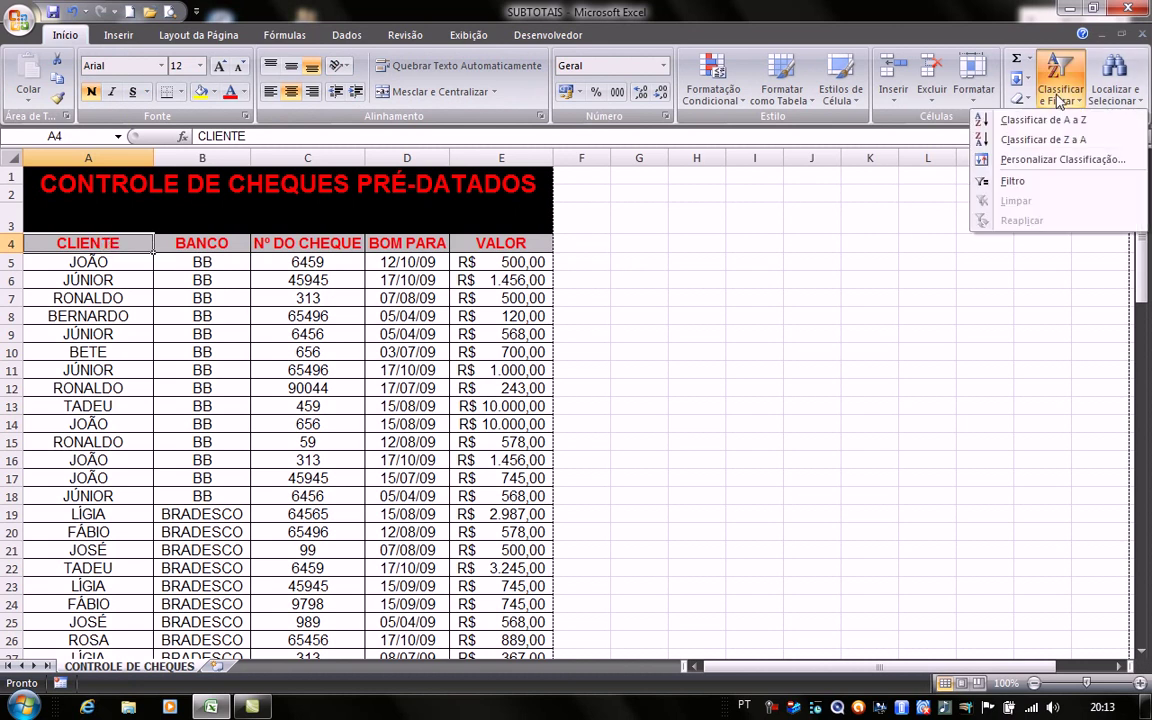
left_click(1049, 166)
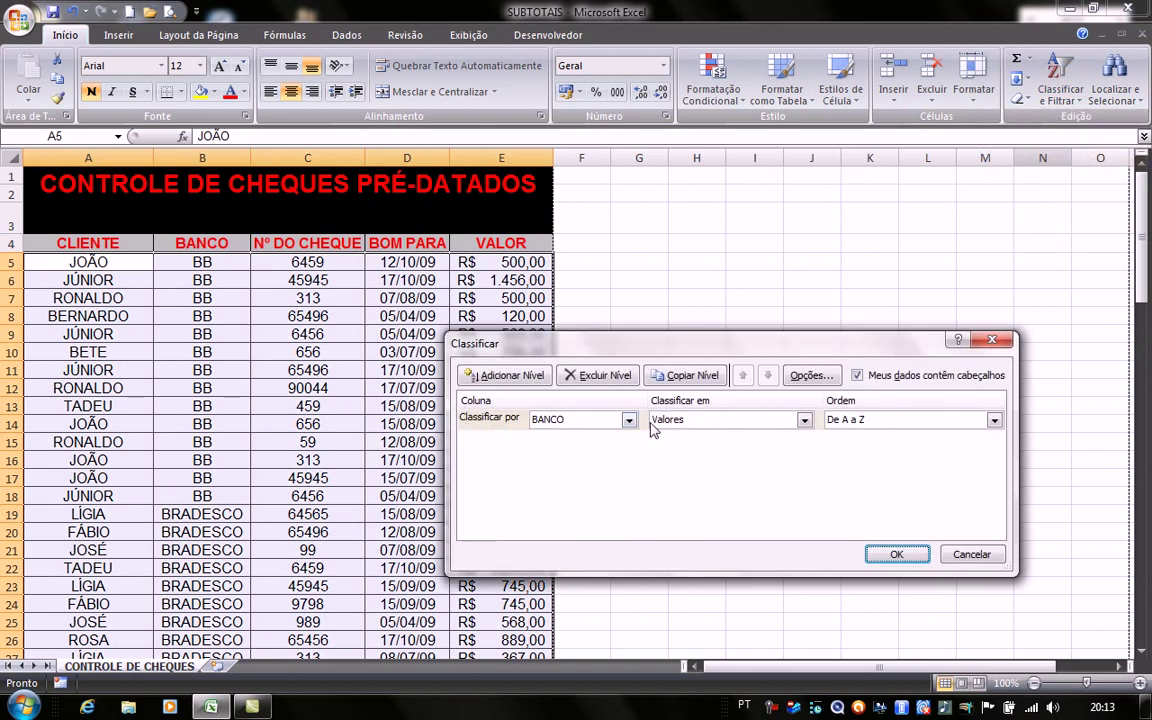
left_click(497, 379)
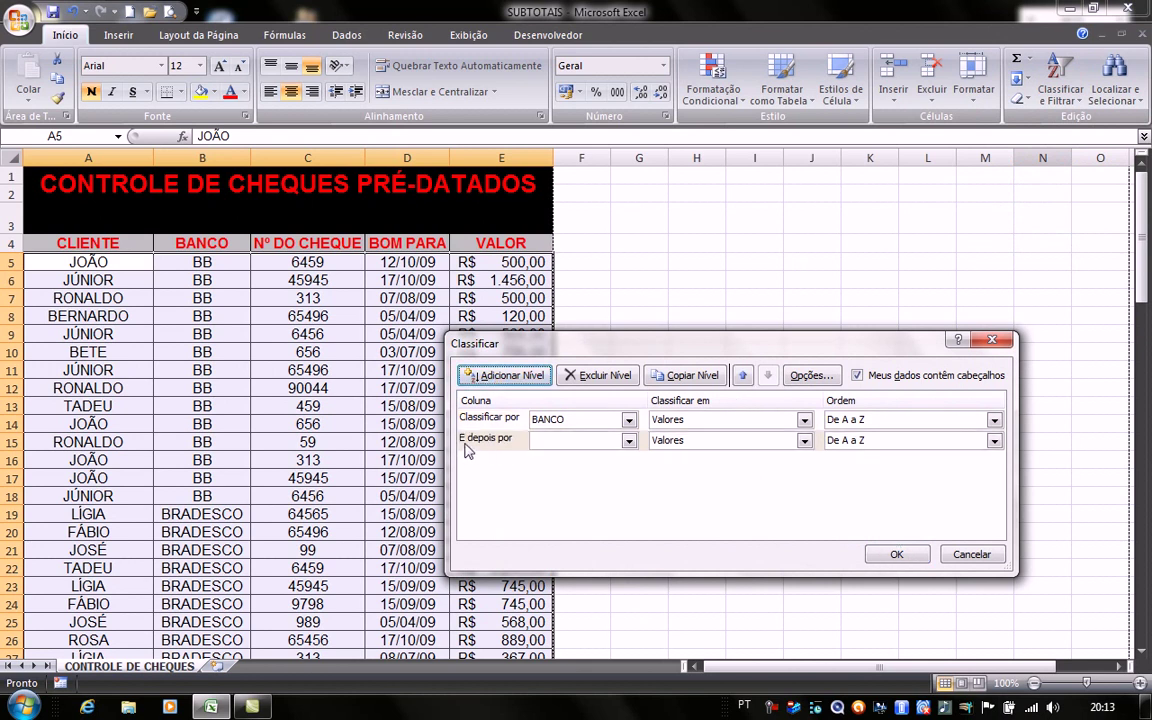
left_click(628, 441)
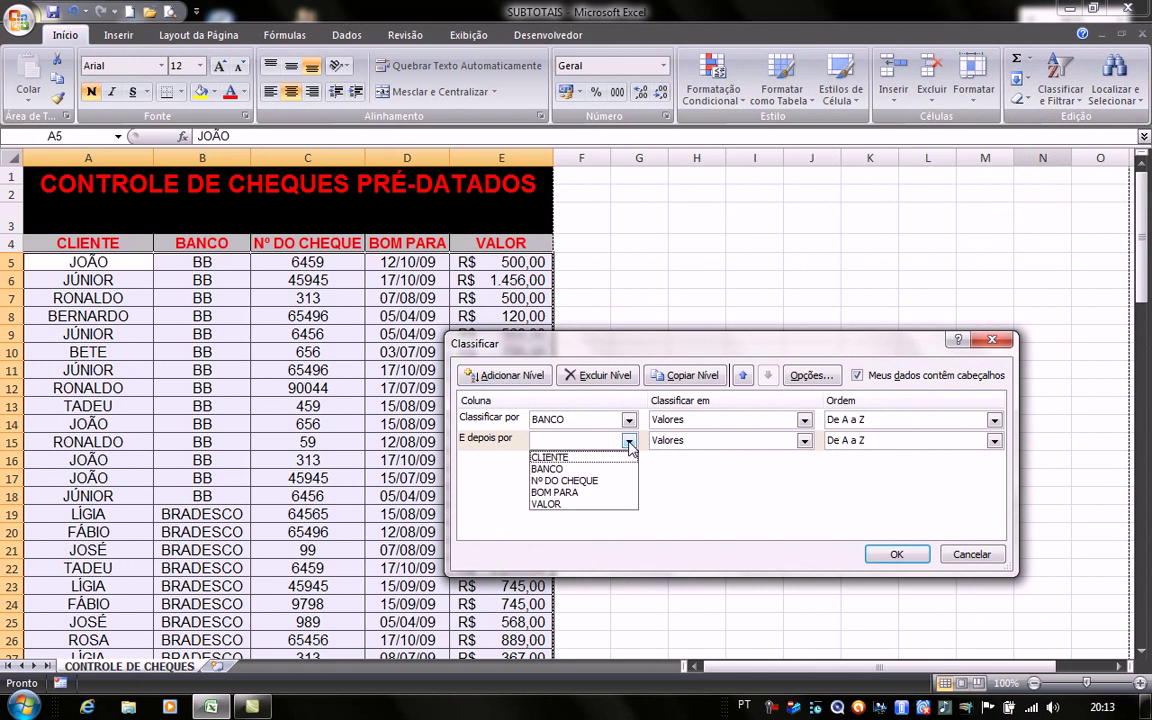
left_click(556, 492)
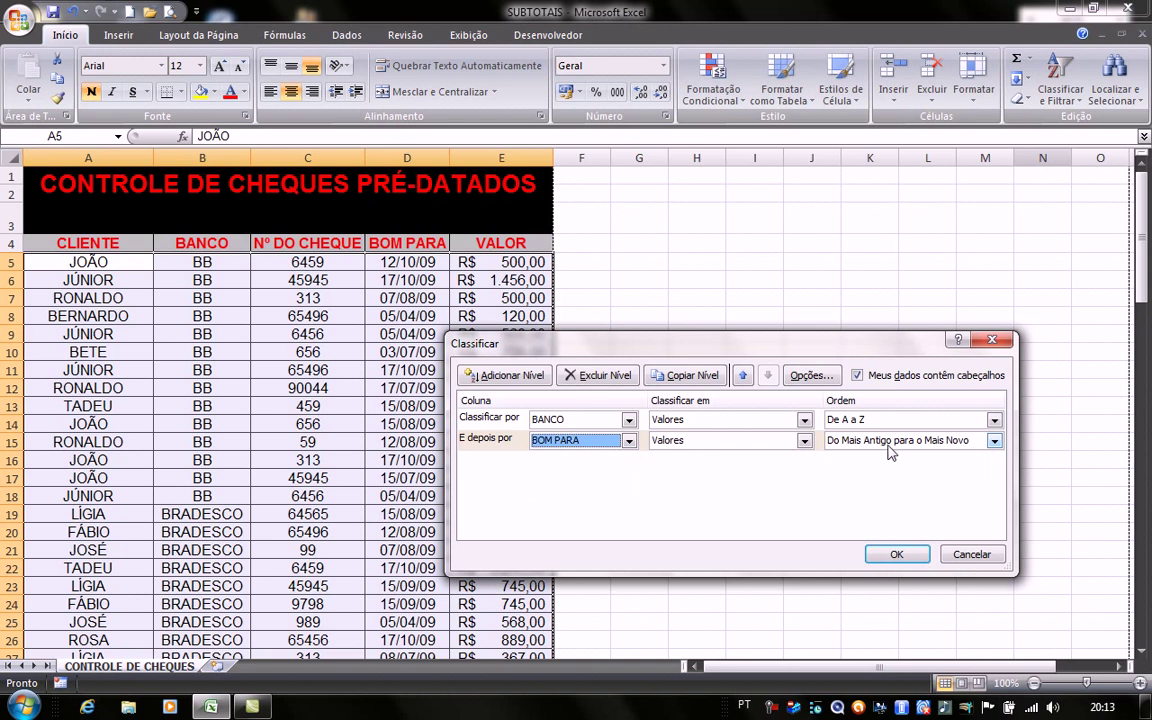
left_click(897, 555)
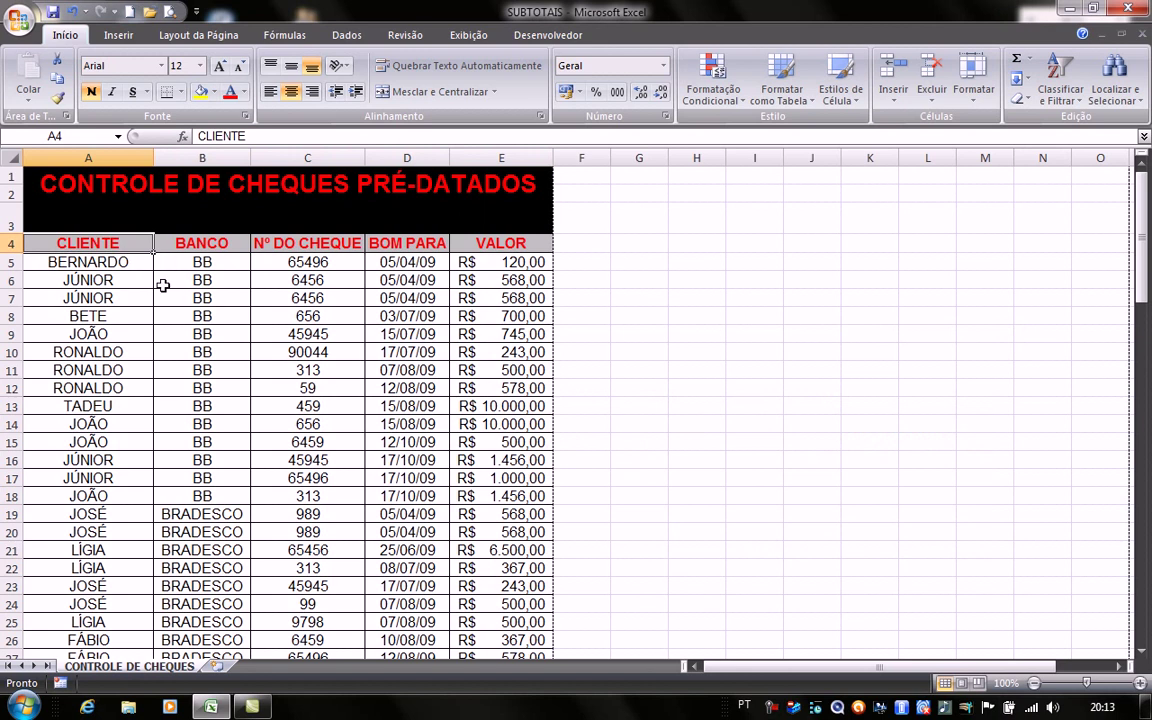
- Examine the order of the BOM PARA dates in the BB rows, from row 5 to row 18
left_click(411, 262)
left_click(415, 280)
left_click(412, 297)
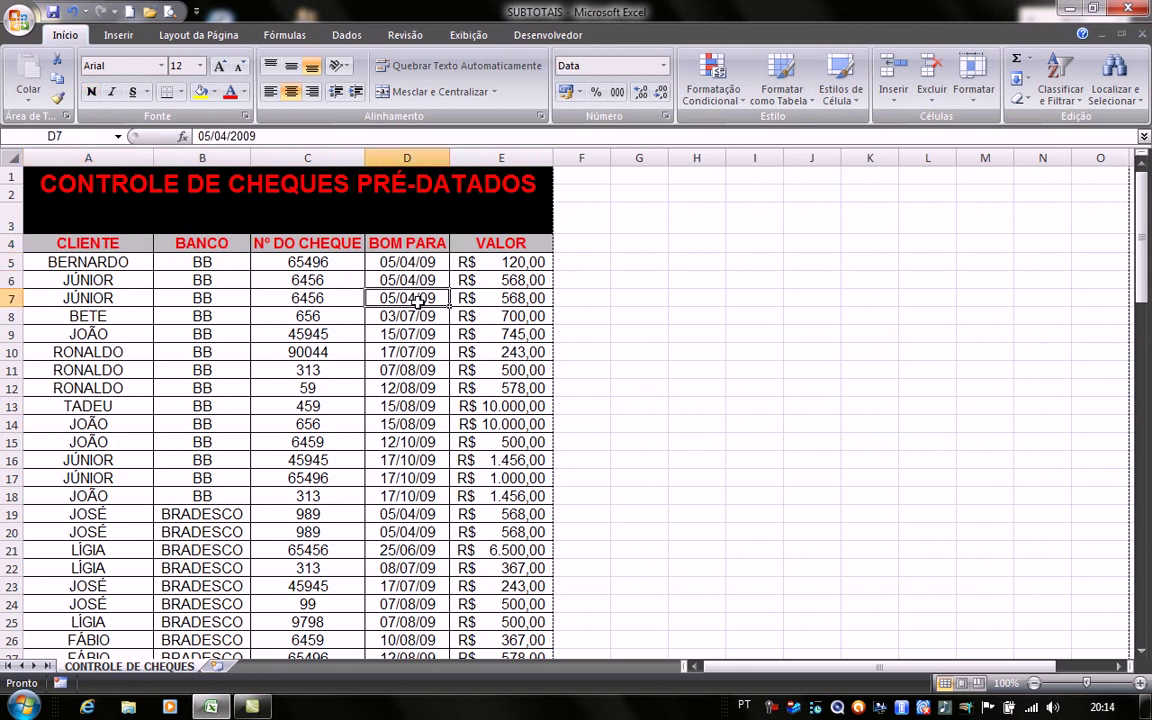
key("Down")
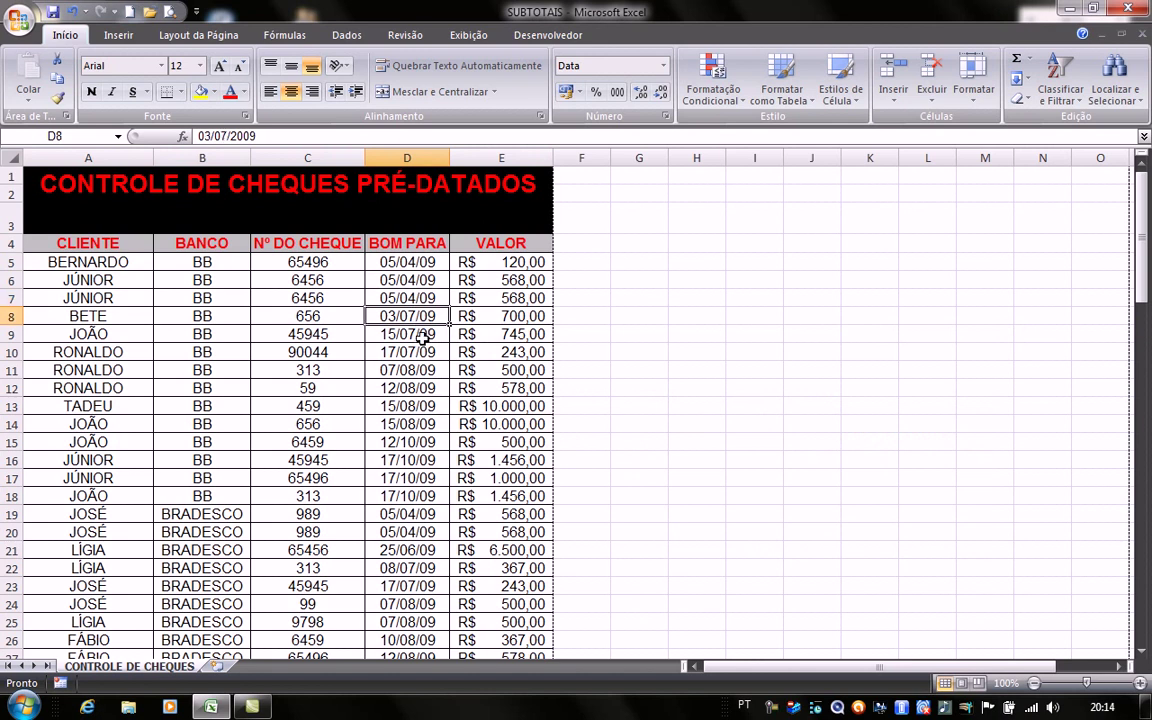
key("Down")
key("Down")
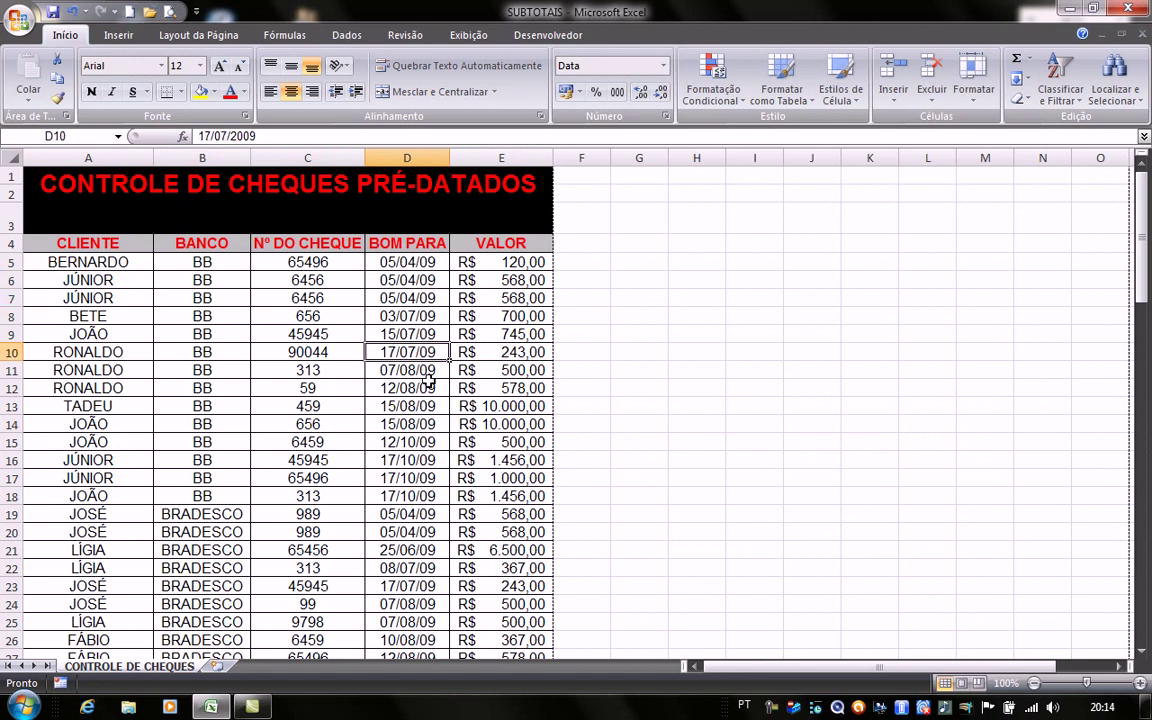
key("Down")
key("Down")
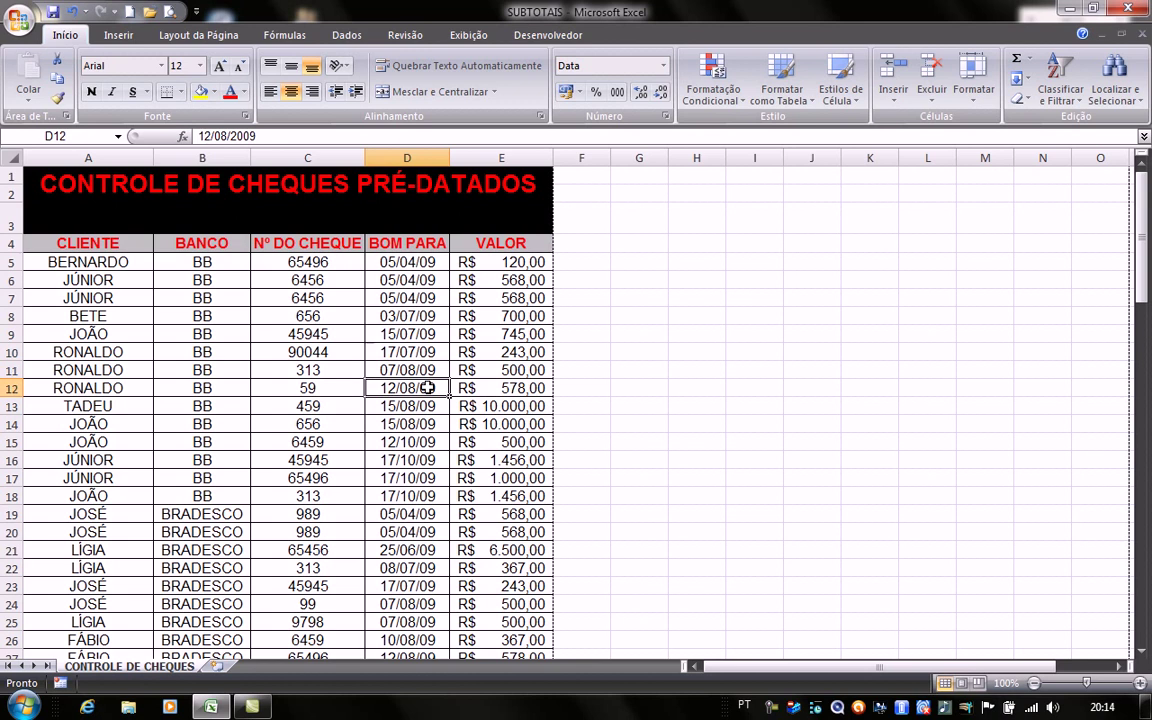
key("Down")
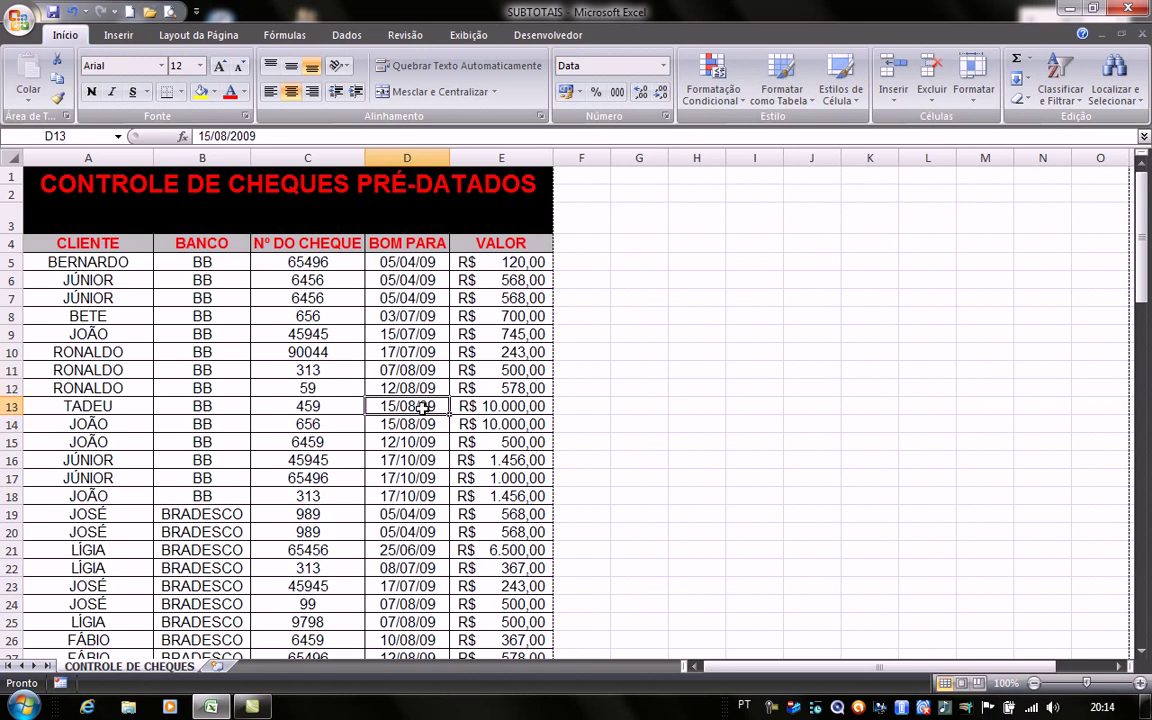
left_click(417, 442)
left_click(412, 497)
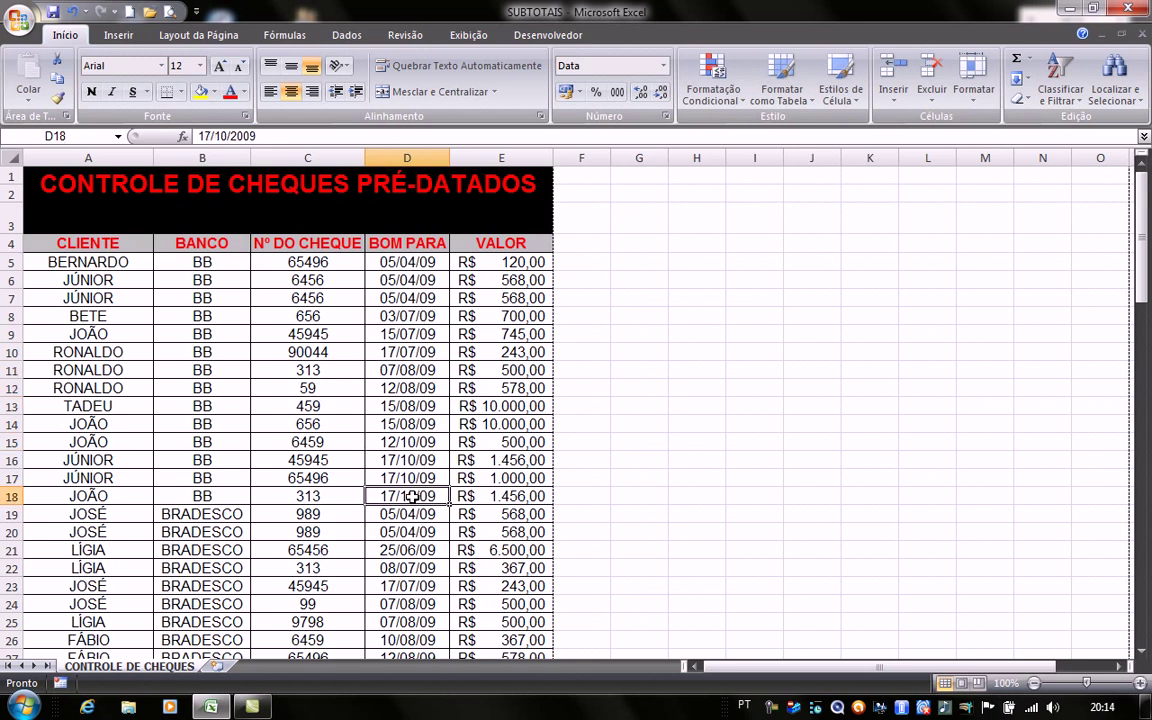
- Examine where each bank's rows end in the sorted table, from BB to ITAU, and the VALOR amounts in the BB rows
left_click(426, 514)
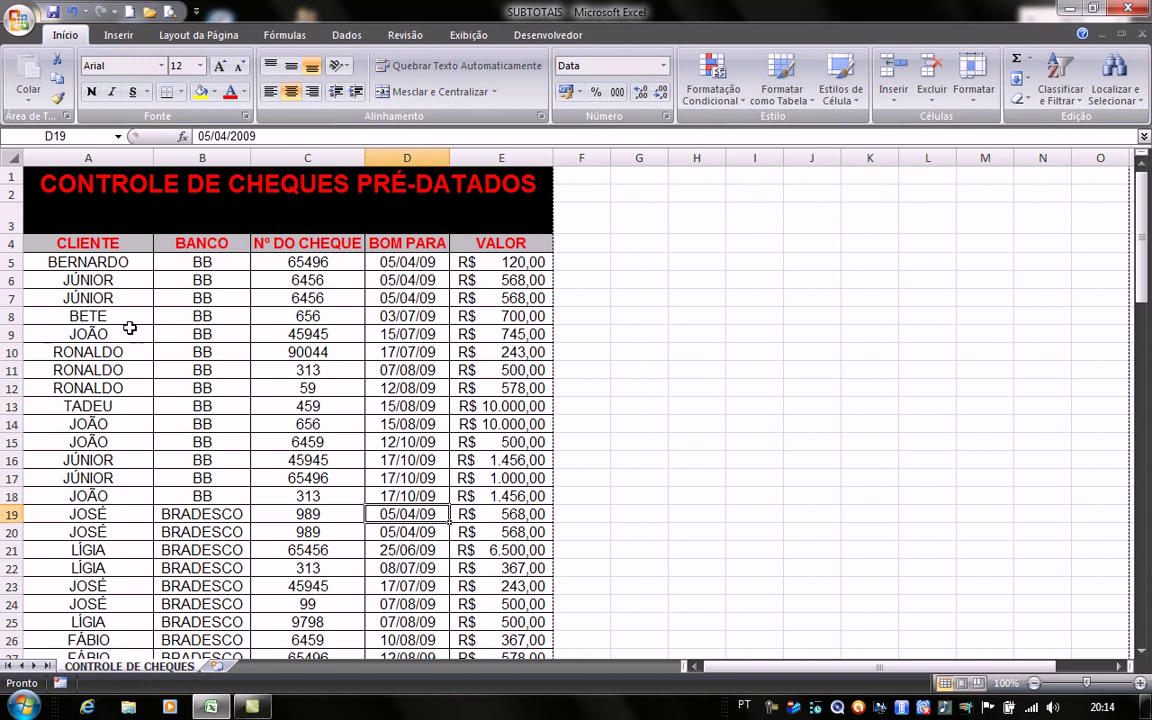
left_click(118, 245)
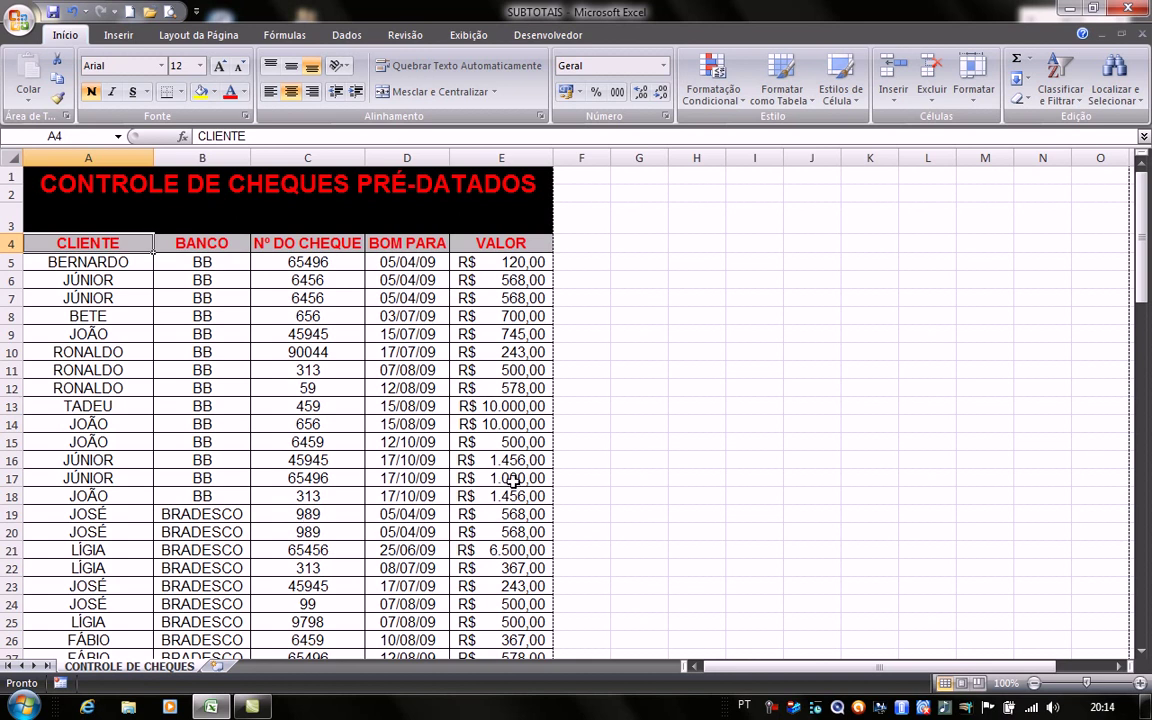
left_click(10, 496)
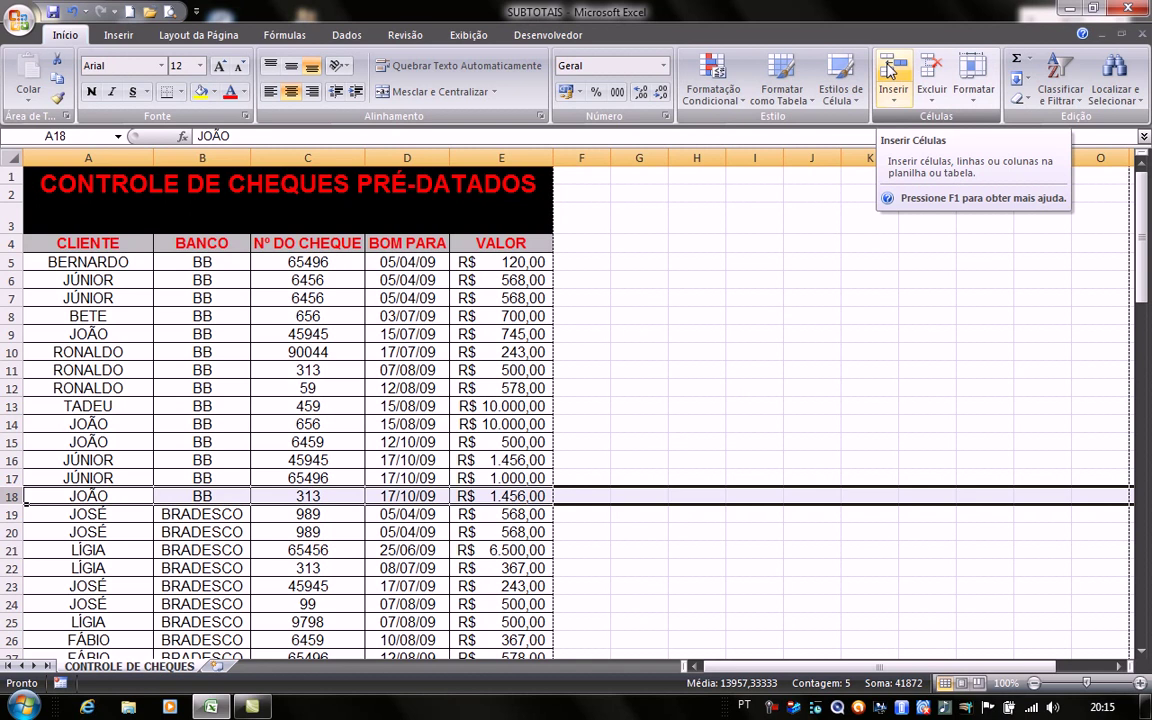
left_click(269, 524)
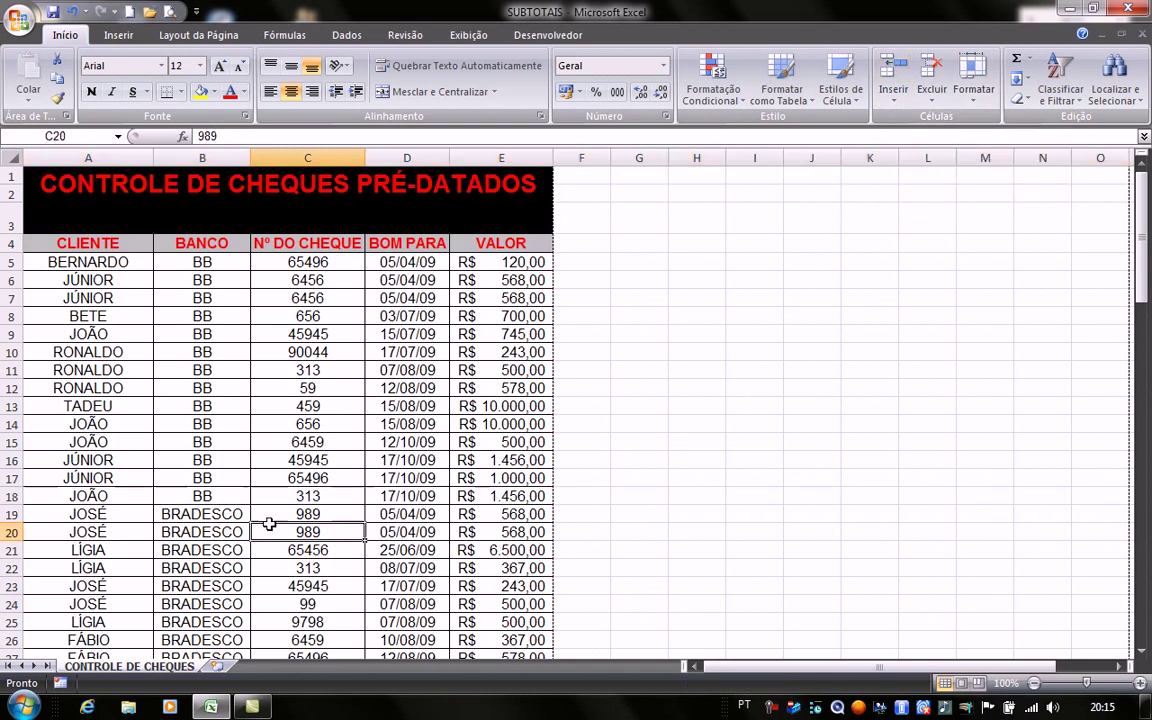
scroll(200, 500, "down", 11)
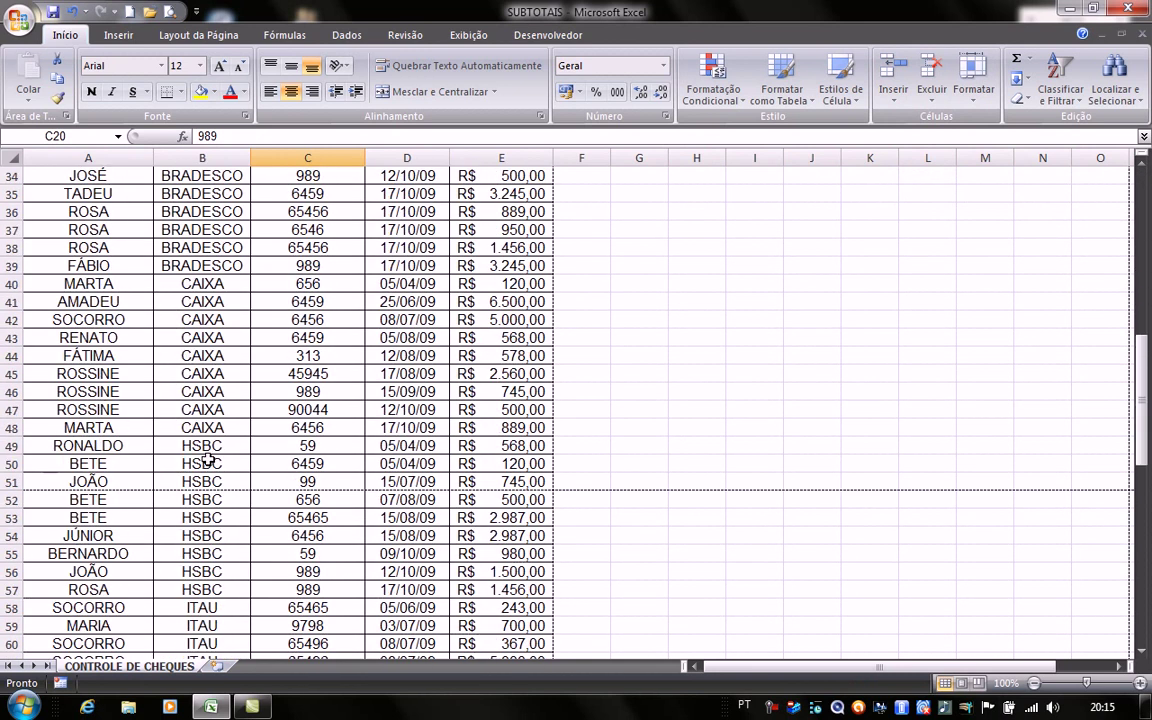
scroll(207, 463, "up", 11)
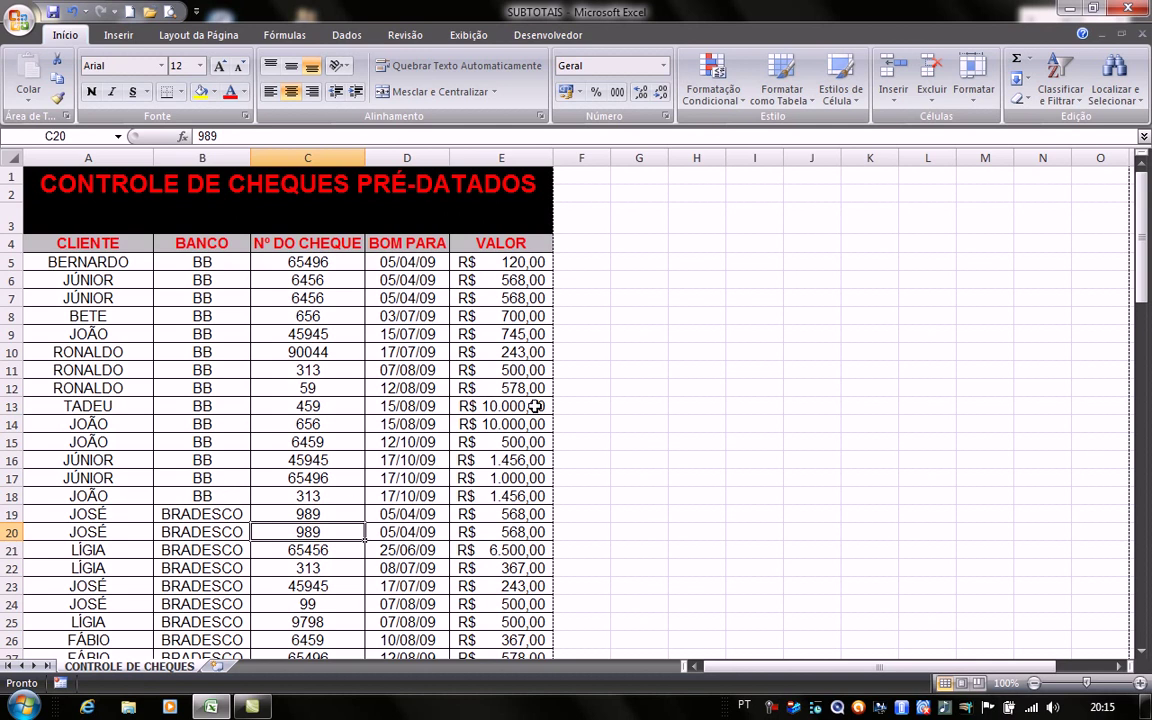
left_click_drag(514, 261, 501, 512)
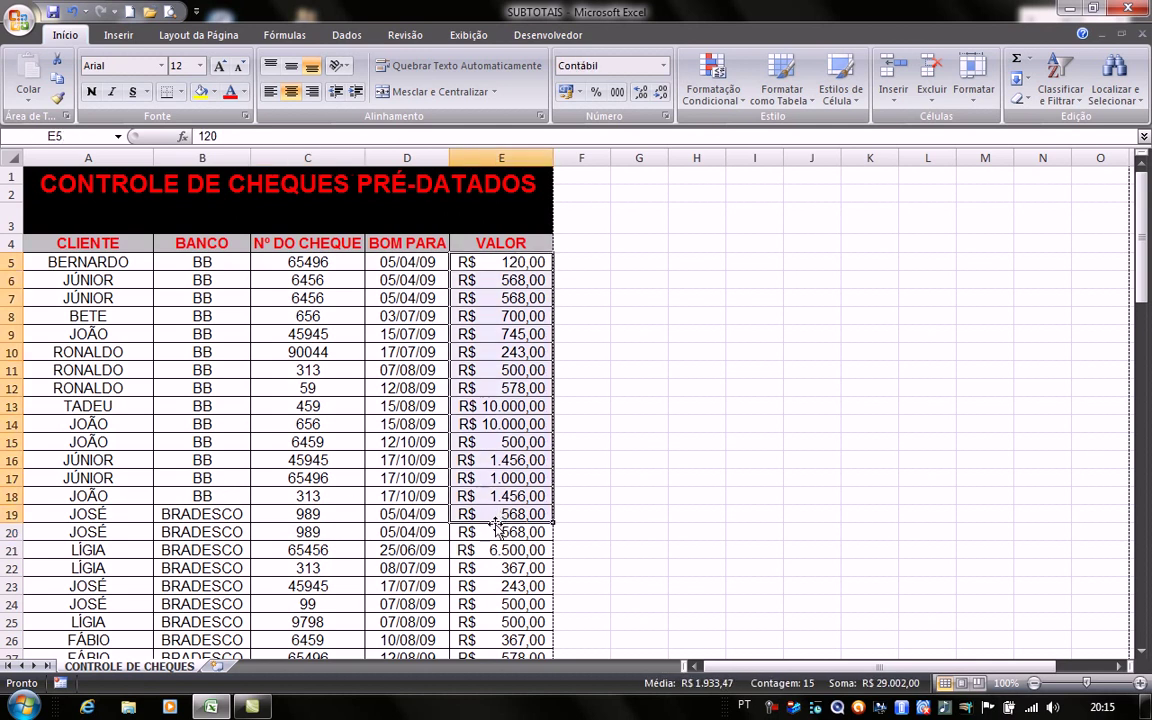
left_click(305, 528)
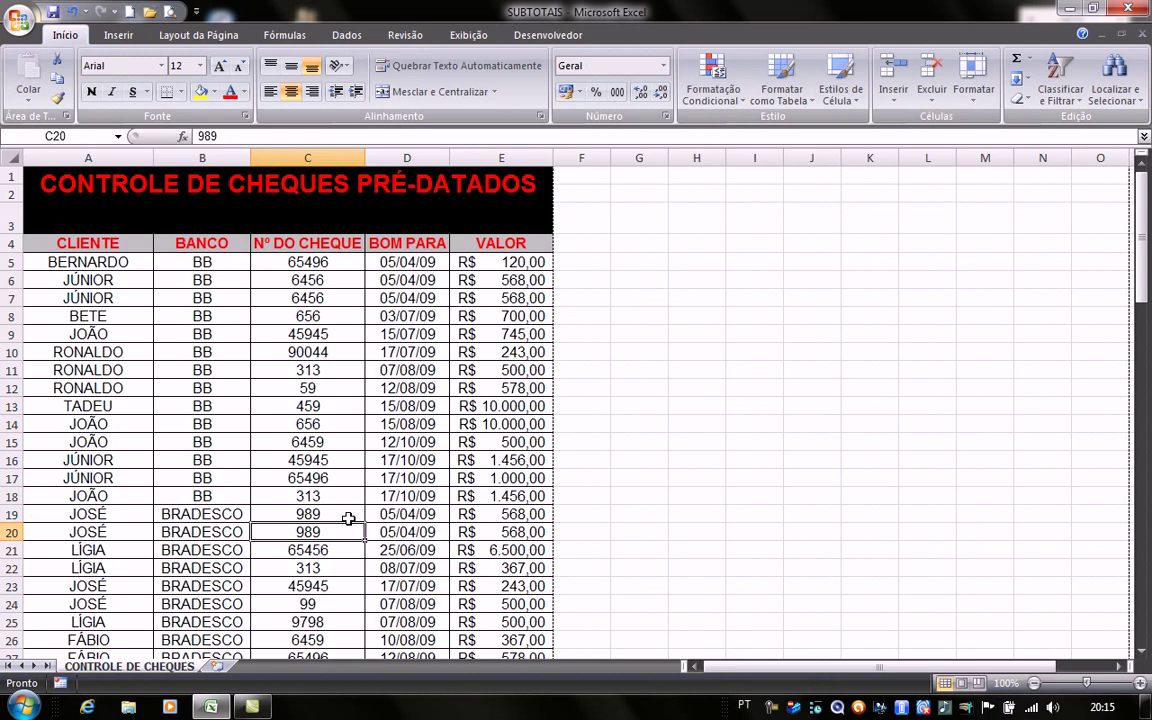
- Add subtotals to the cheque table at each change in BANCO, using the Soma function on VALOR
left_click(115, 242)
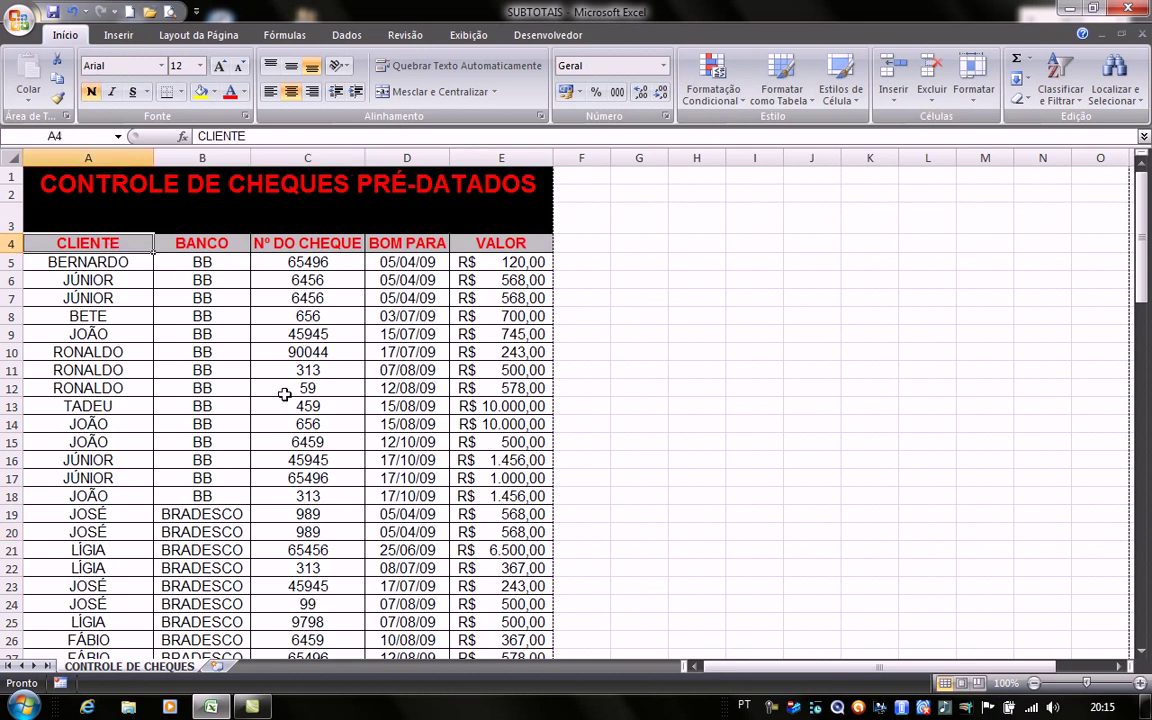
left_click(345, 36)
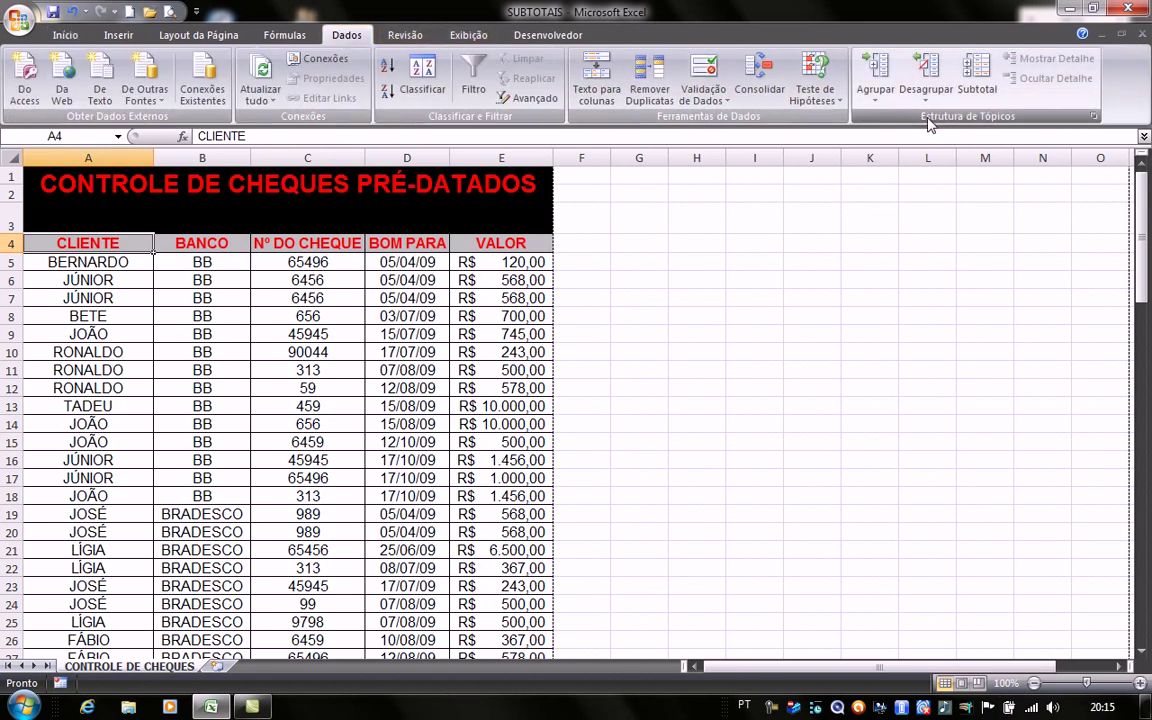
left_click(977, 70)
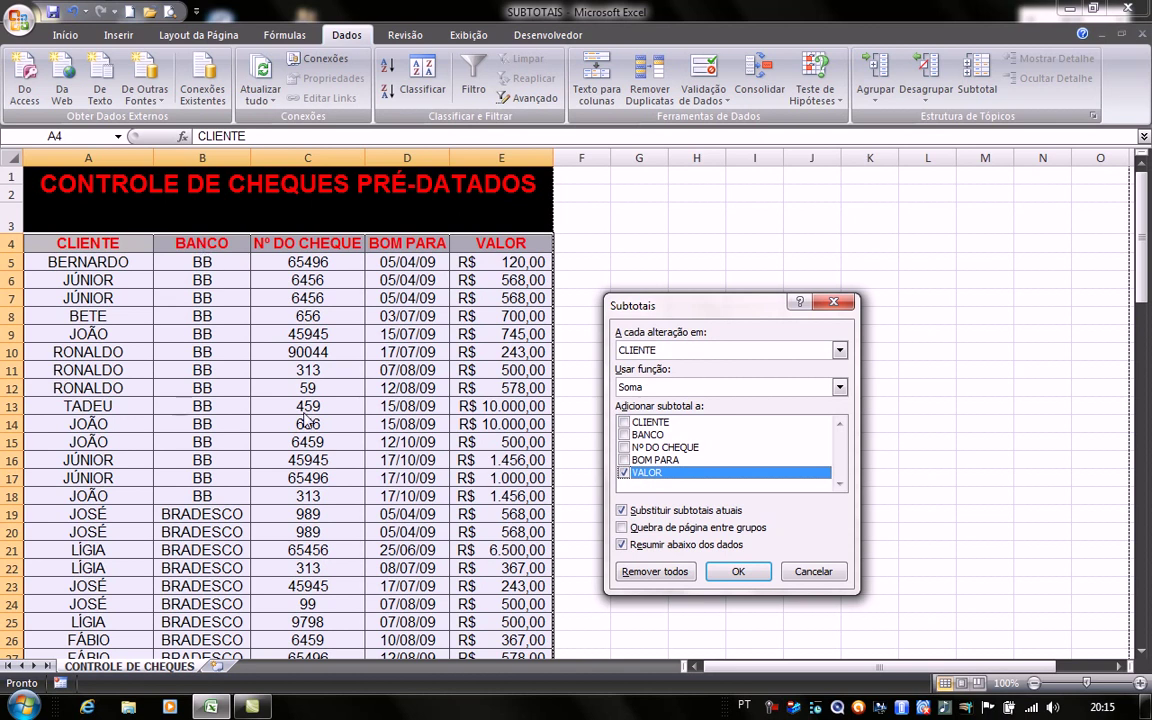
left_click(840, 352)
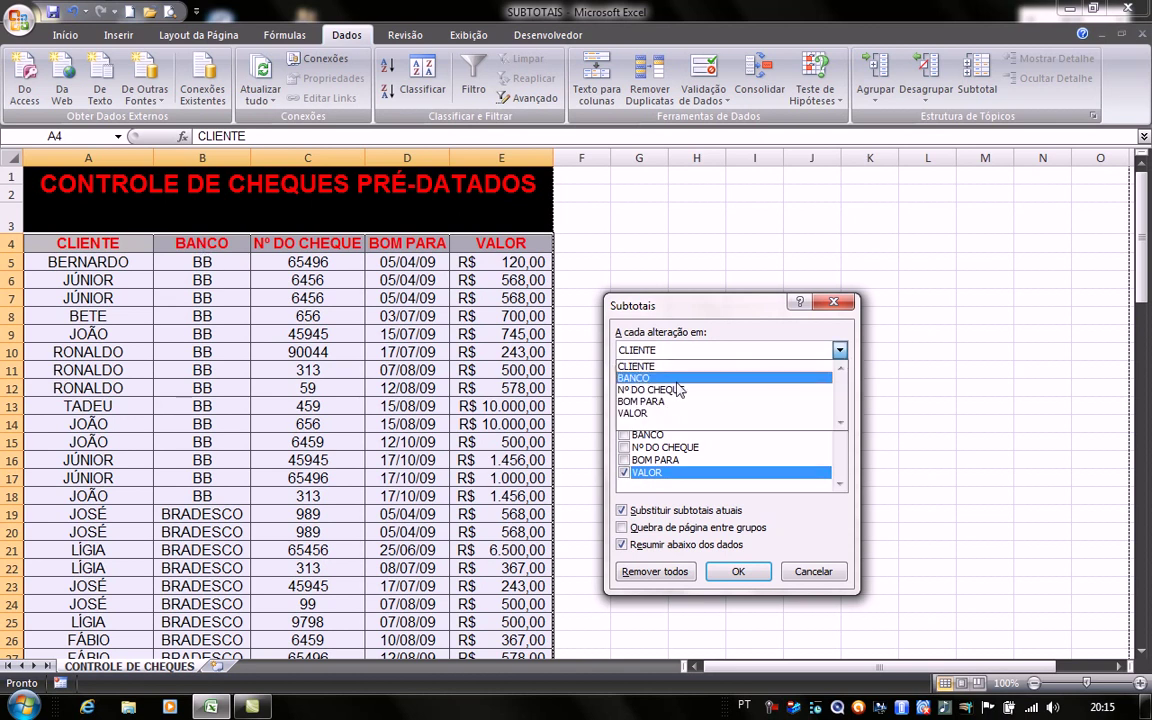
left_click(638, 381)
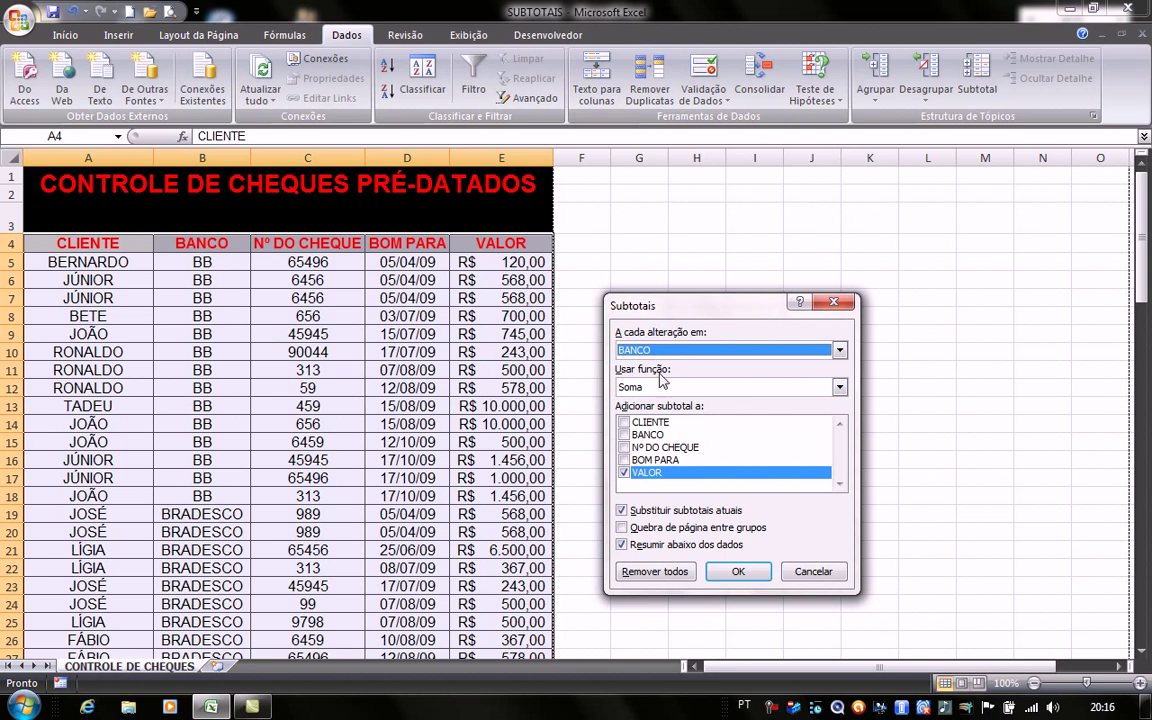
left_click(841, 388)
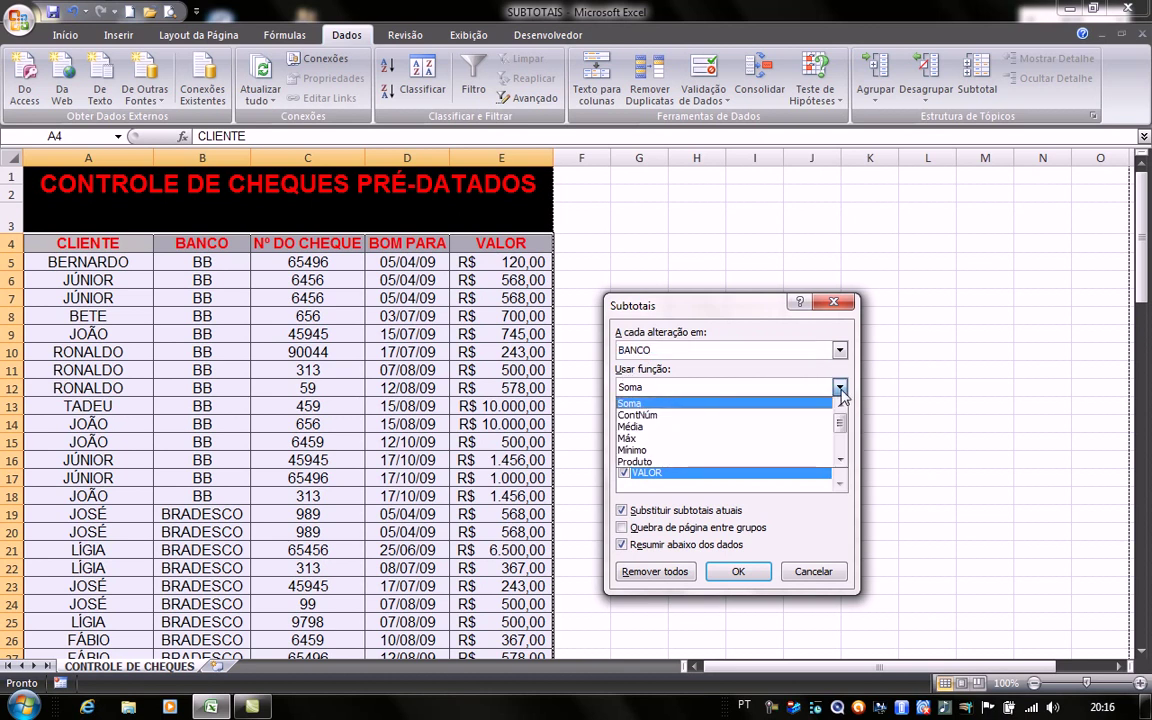
left_click(840, 461)
left_click(840, 461)
left_click(840, 461)
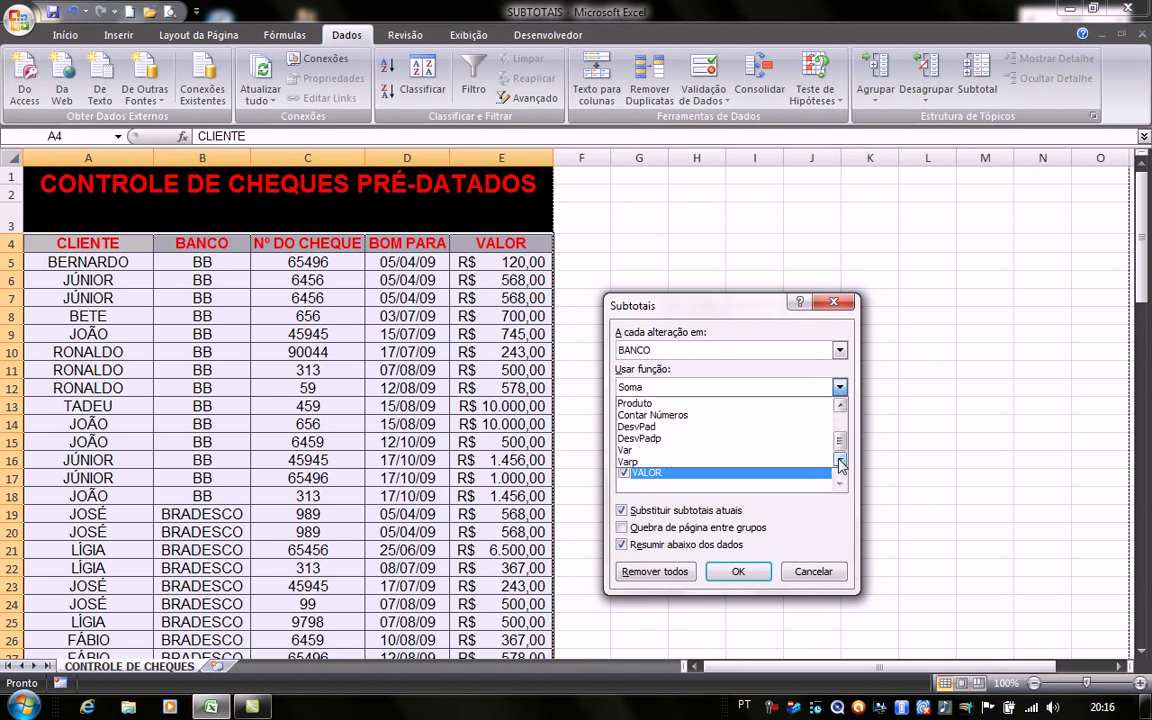
left_click(840, 416)
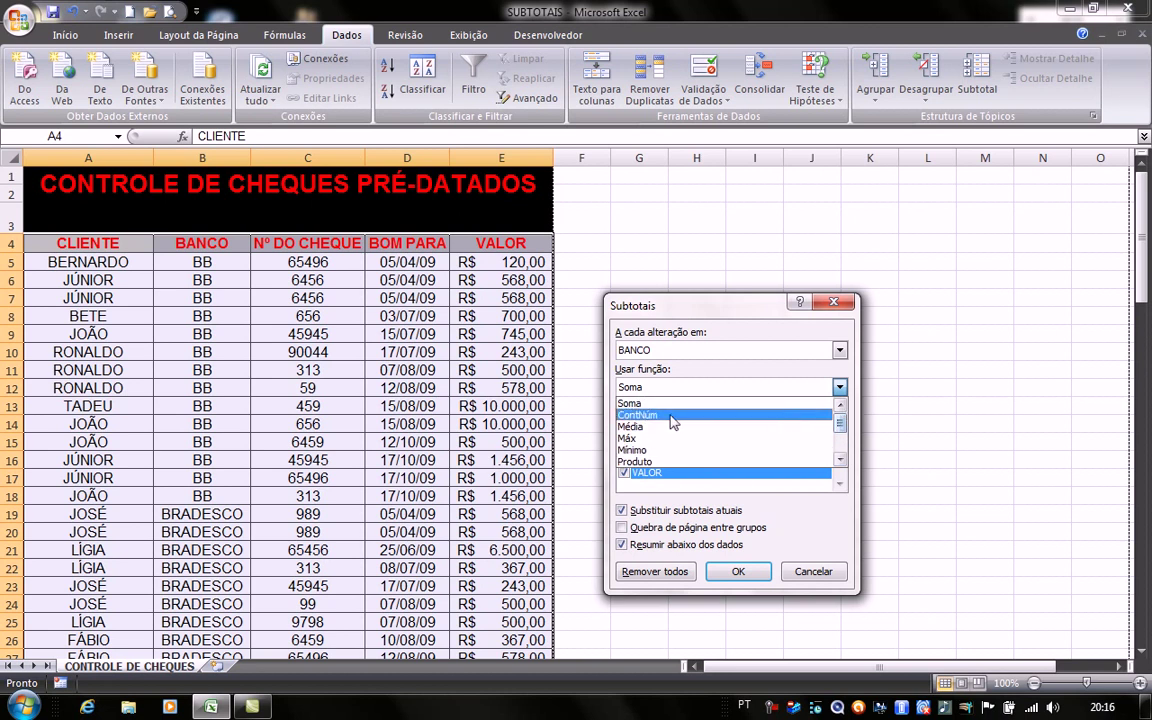
left_click(633, 405)
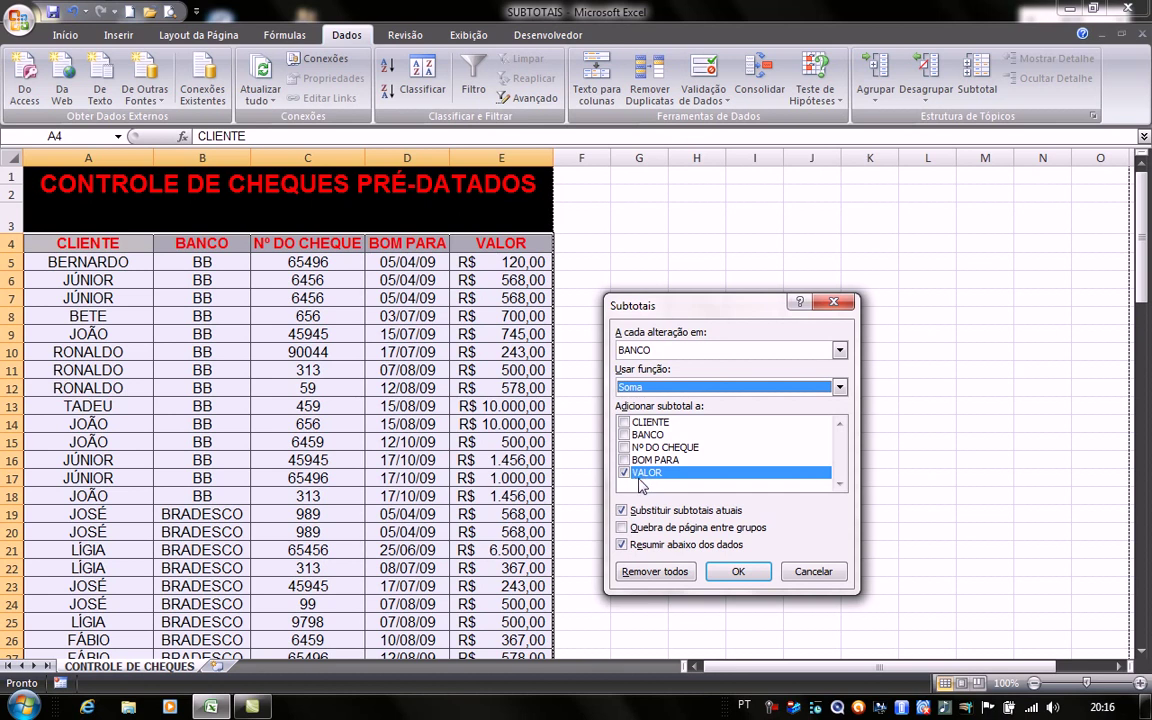
left_click(737, 573)
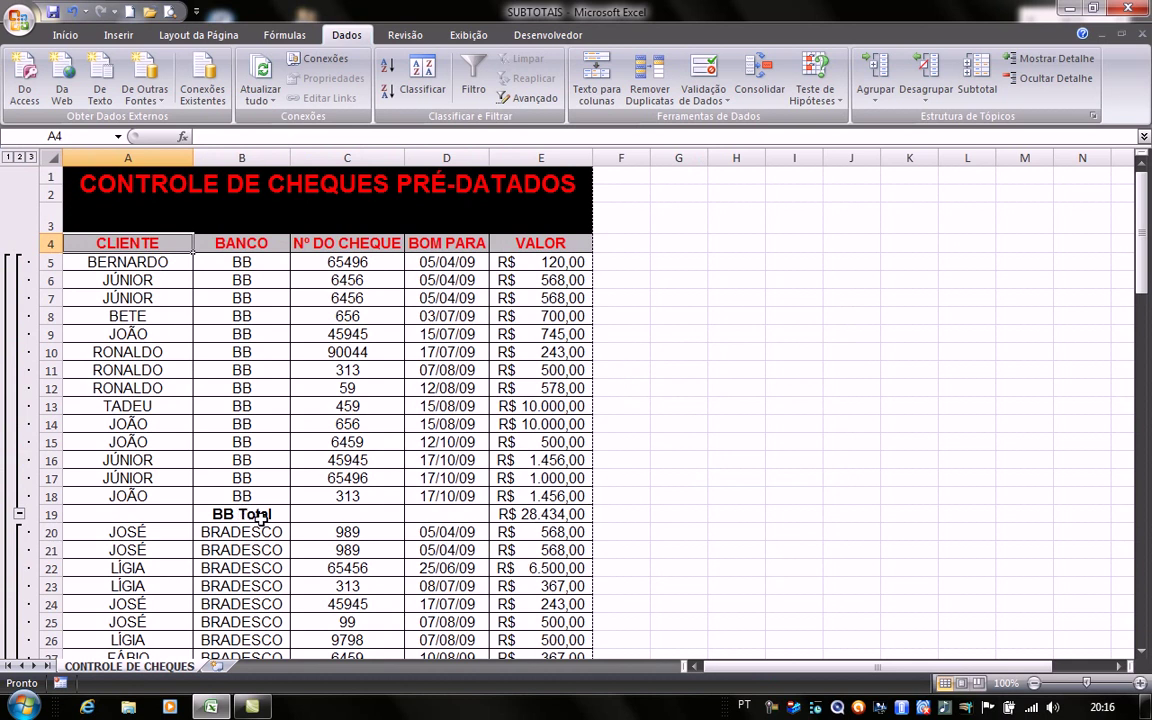
- Check the bank subtotals from BB Total down to Total geral and widen column E to fit its contents
left_click(545, 514)
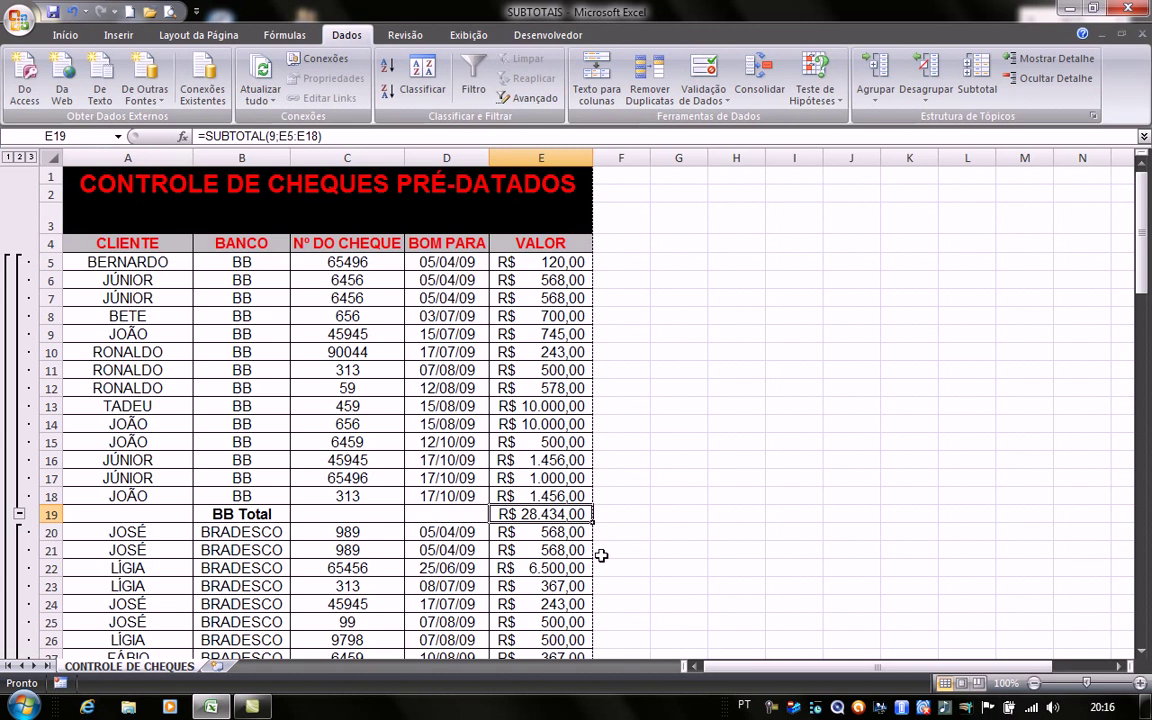
scroll(627, 452, "down", 5)
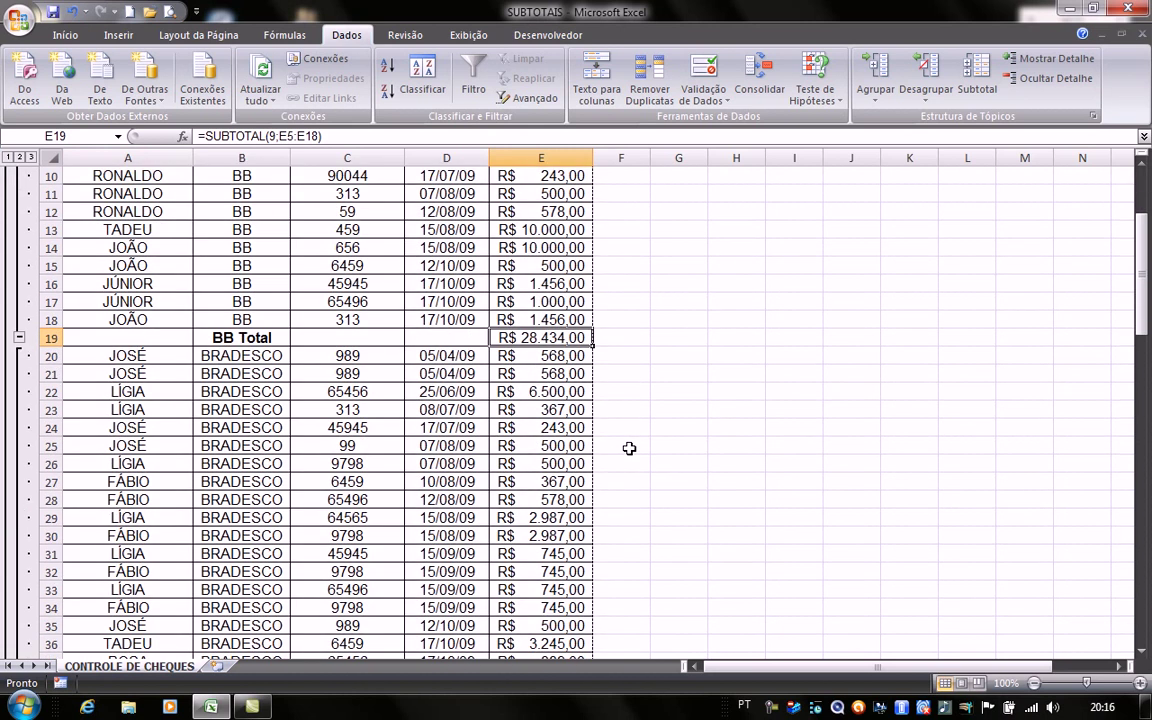
scroll(626, 445, "down", 5)
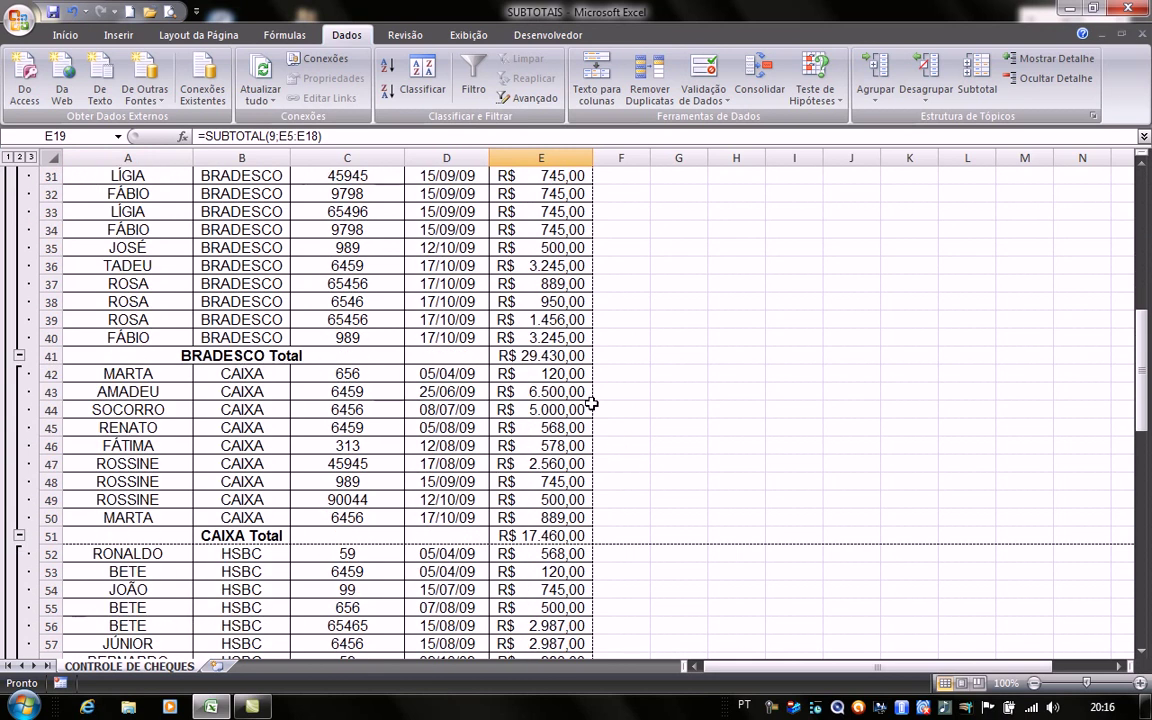
scroll(592, 404, "down", 2)
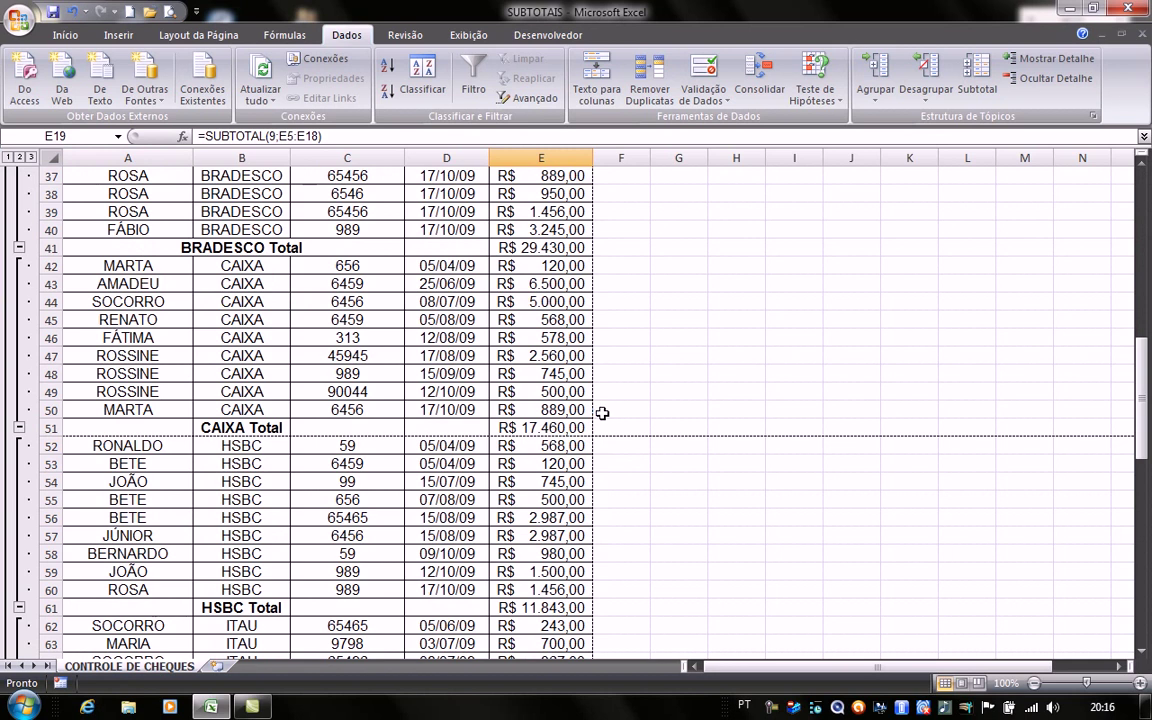
scroll(602, 416, "down", 3)
scroll(603, 423, "down", 2)
scroll(598, 416, "down", 6)
scroll(593, 409, "down", 4)
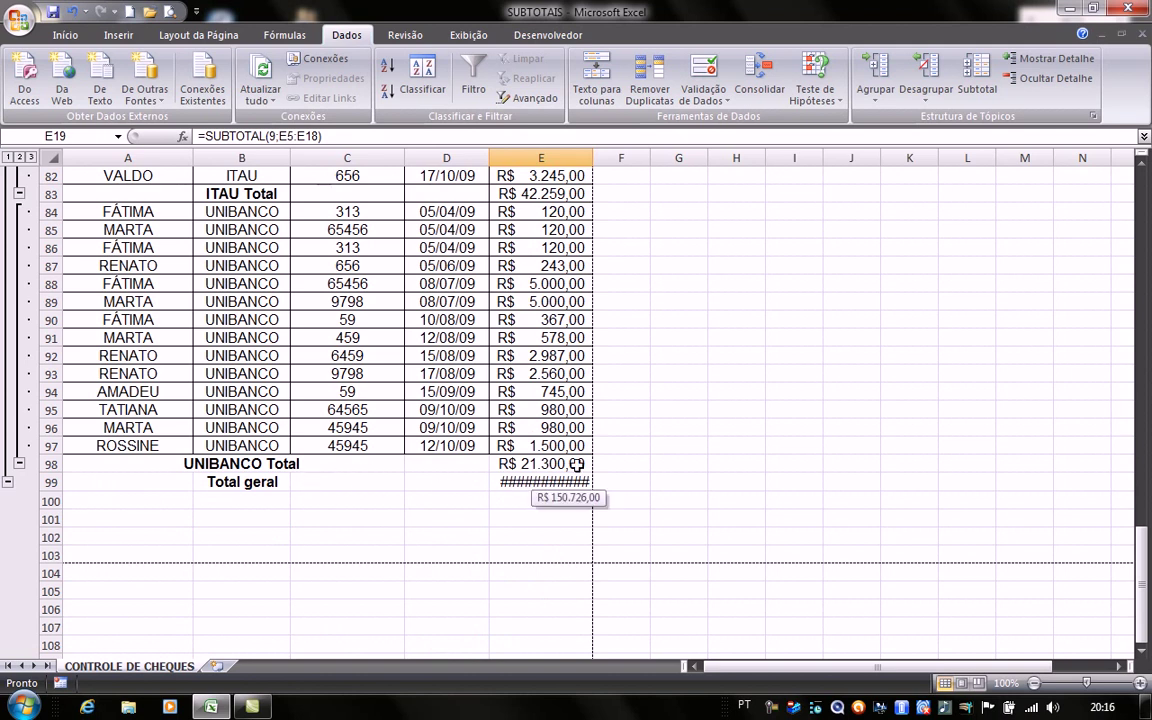
double_click(593, 155)
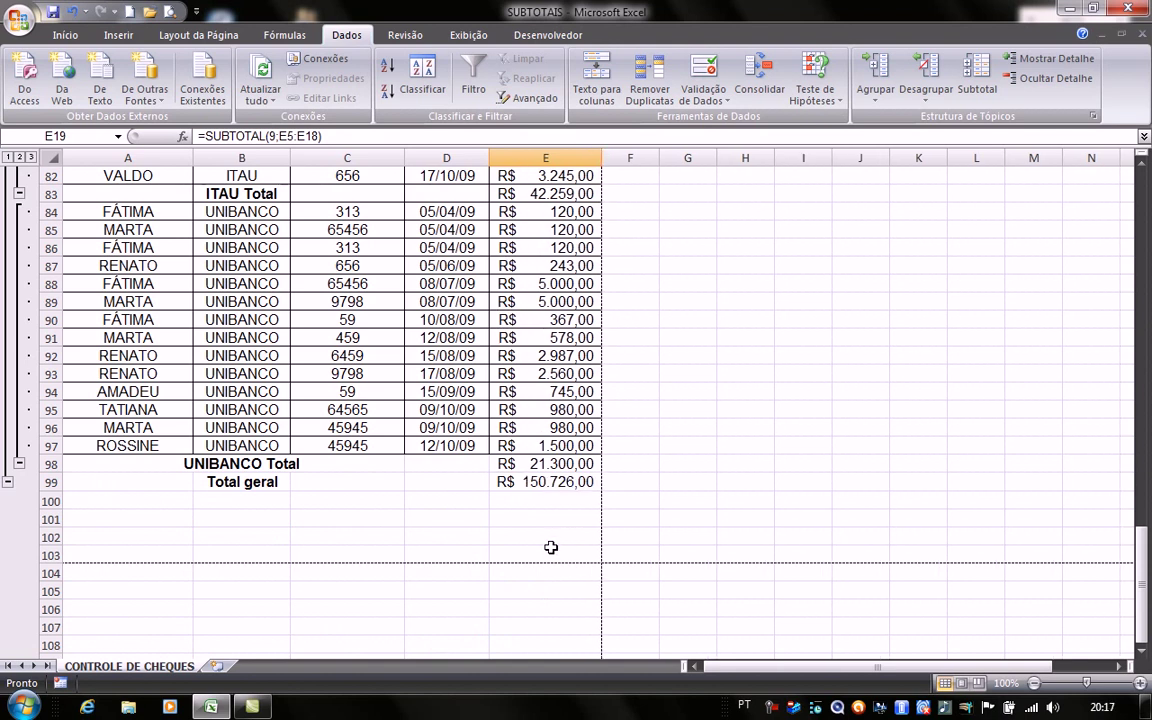
- Open the print preview and inspect the BB, BRADESCO and CAIXA subtotals on page 1 up close
scroll(455, 430, "up", 5)
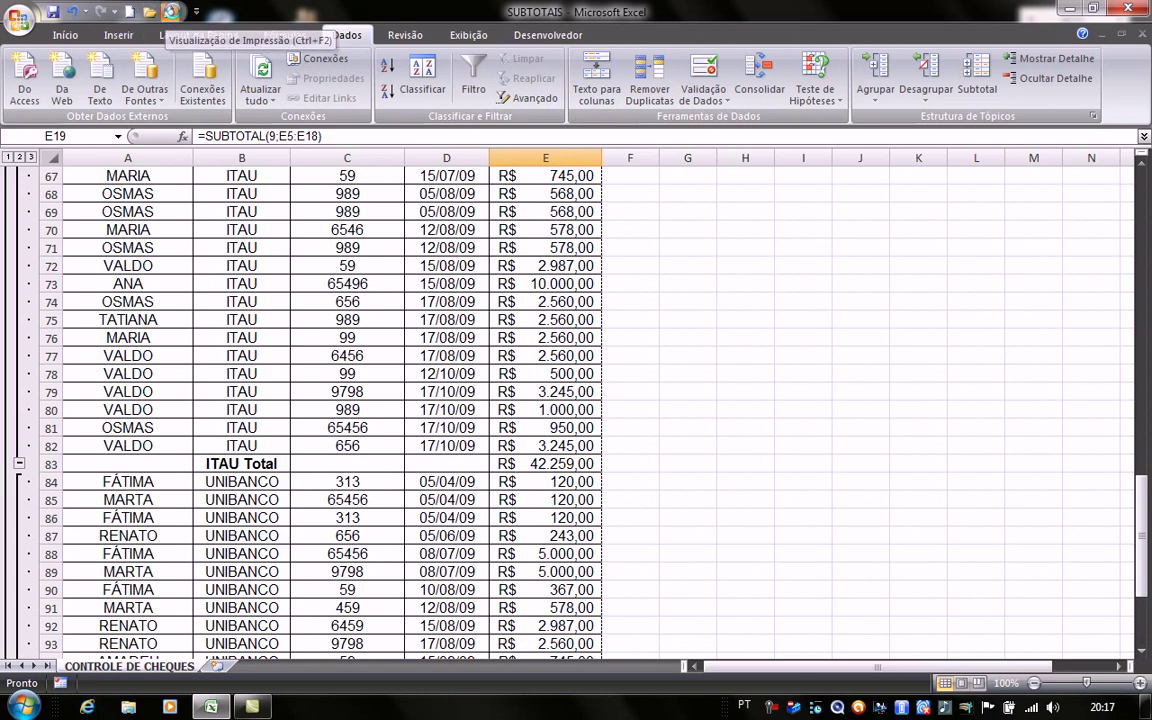
left_click(168, 13)
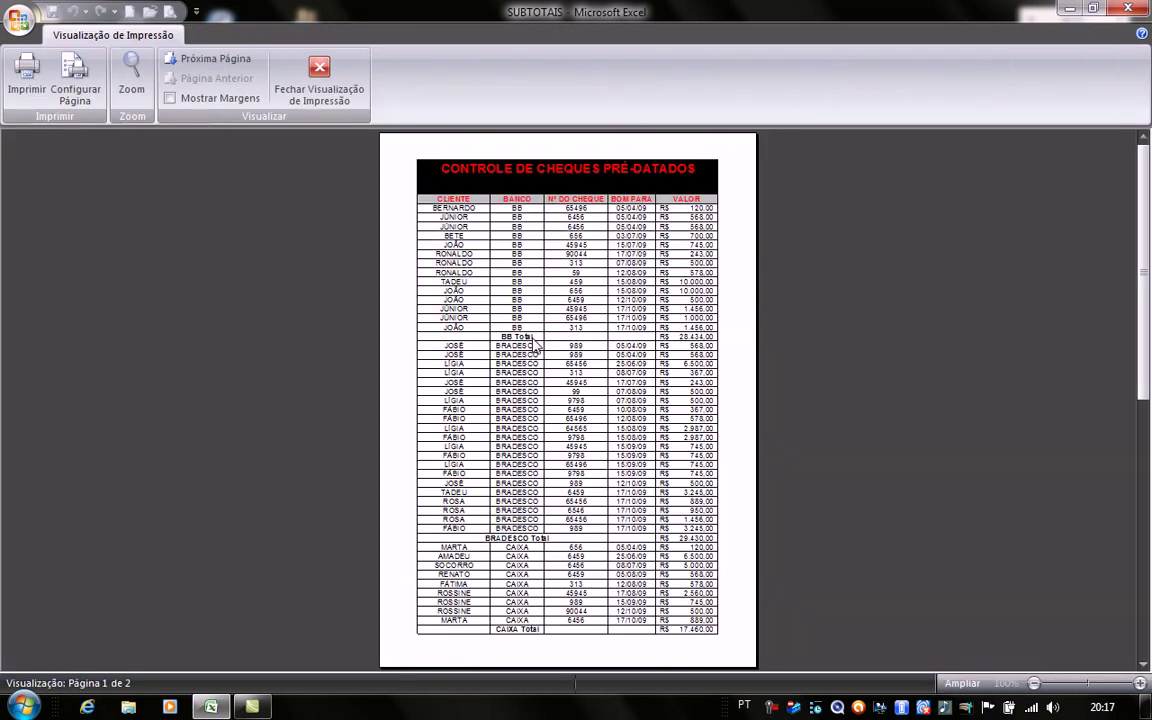
left_click(528, 337)
left_click(533, 338)
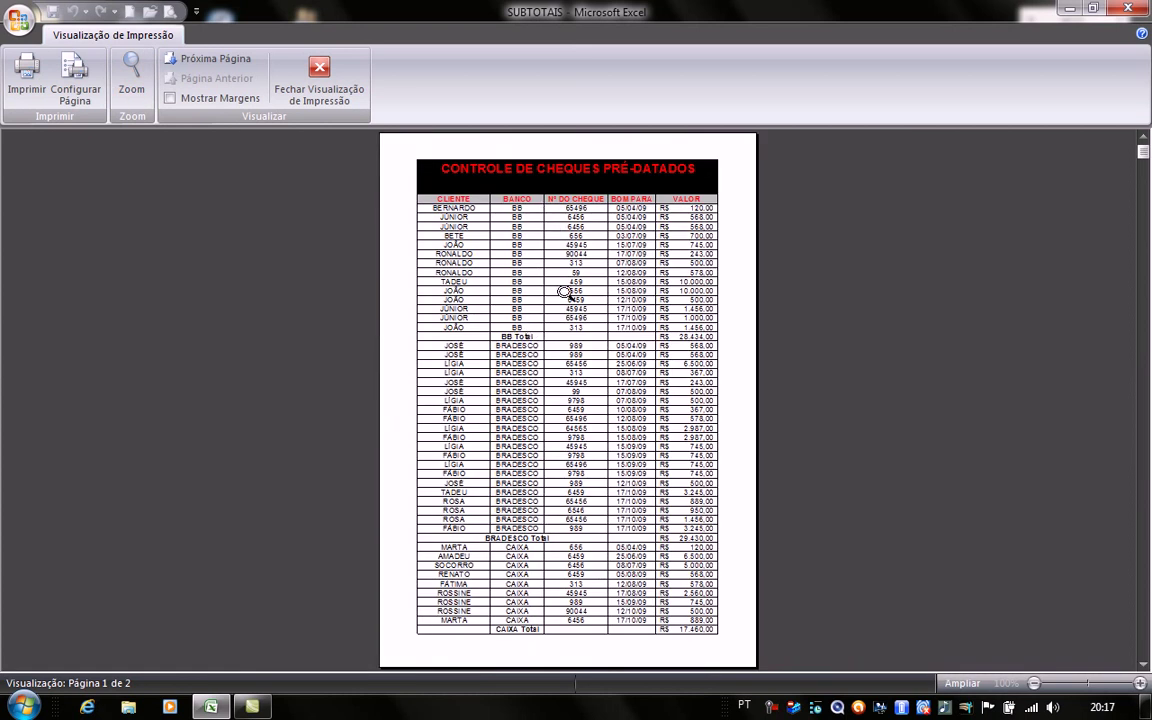
left_click(593, 541)
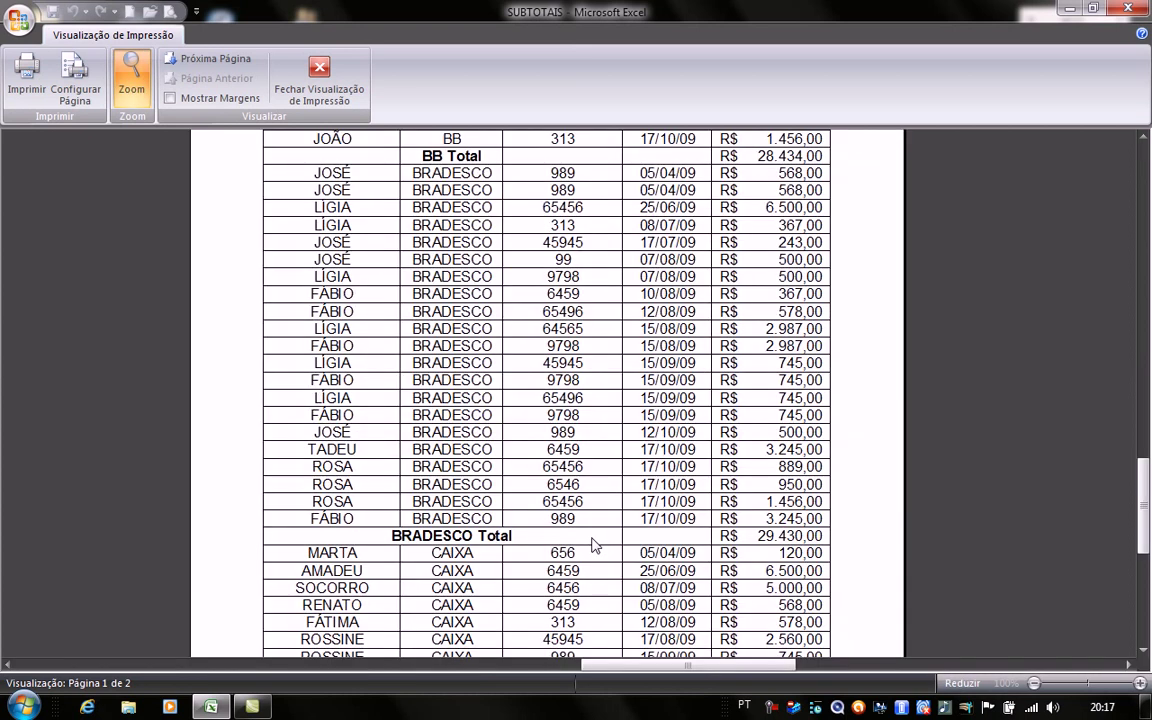
left_click(593, 541)
left_click(595, 635)
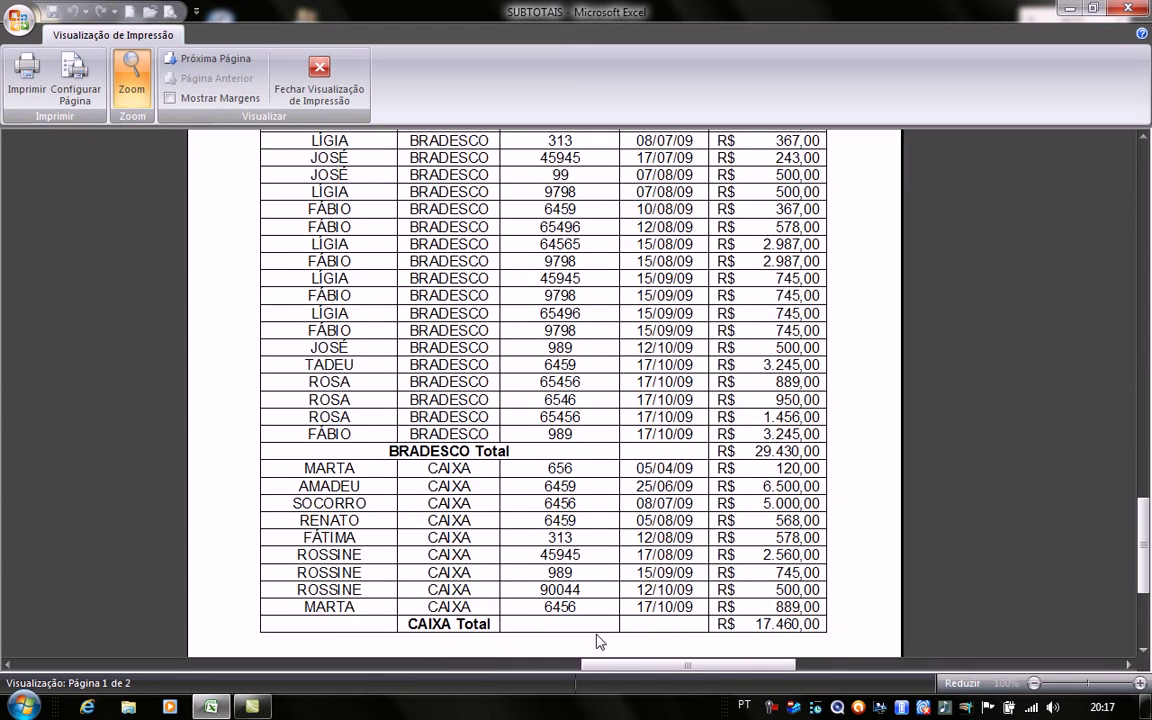
left_click(706, 628)
- Inspect the remaining bank subtotals and Total geral on page 2 of the print preview, and return to the sheet
left_click(210, 58)
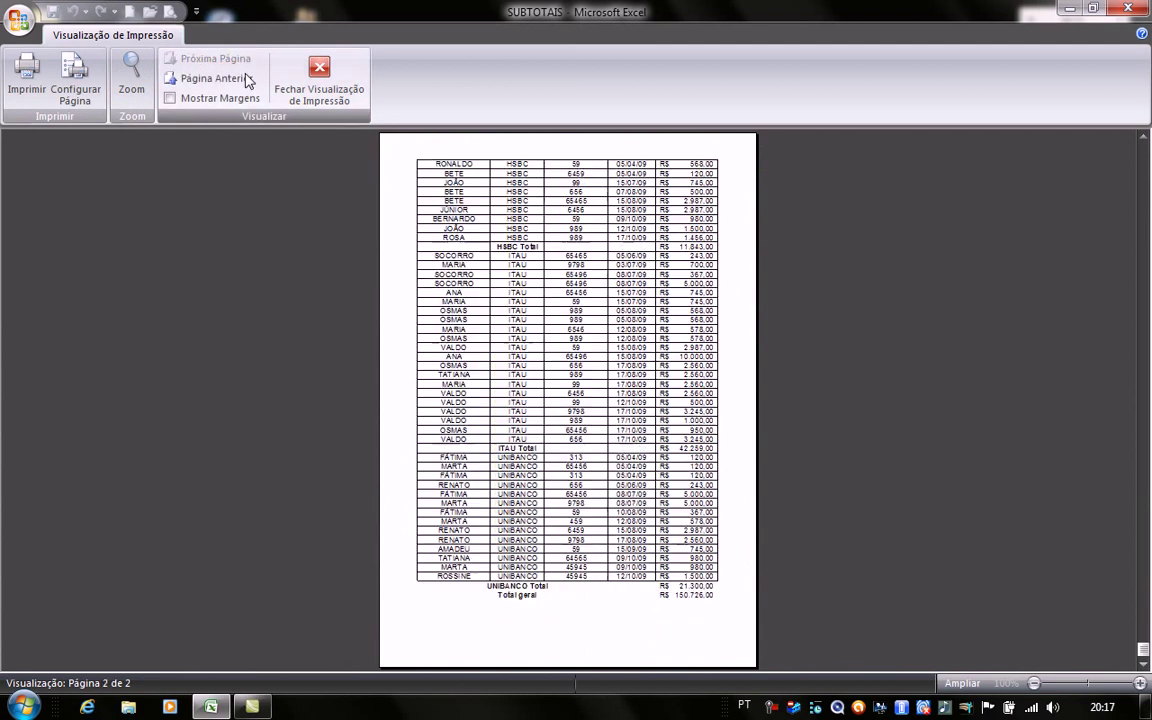
left_click(587, 457)
left_click(587, 457)
left_click(502, 231)
left_click(497, 229)
left_click(725, 608)
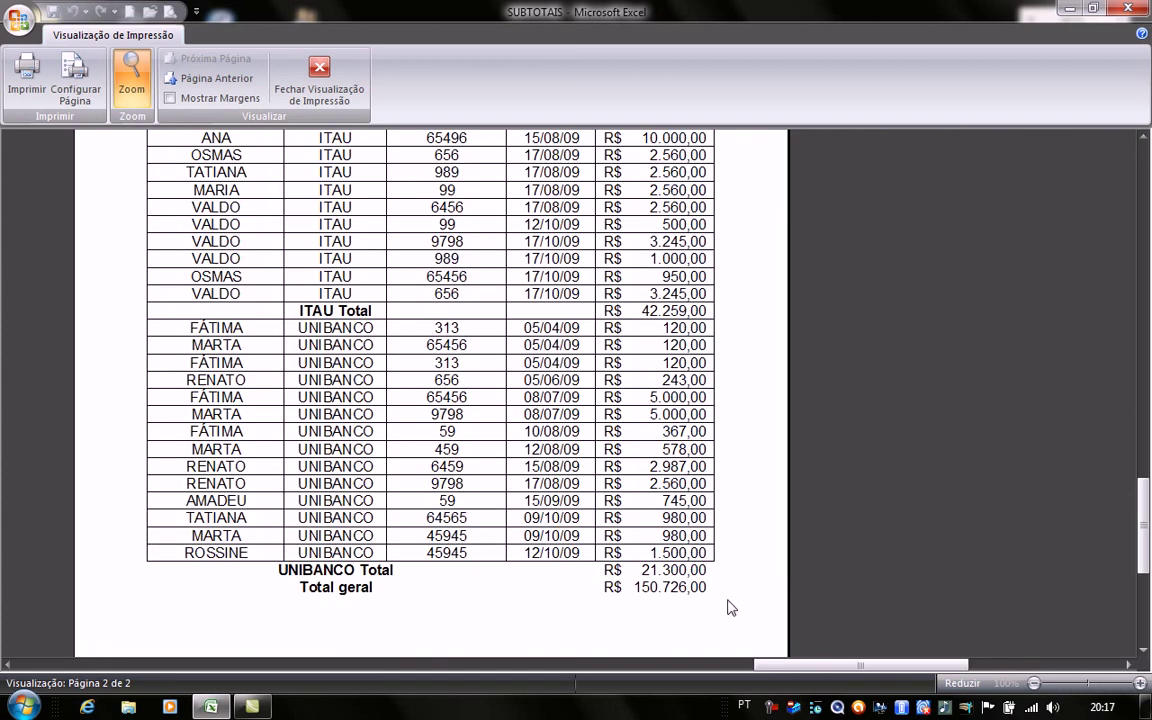
left_click(728, 606)
left_click(322, 78)
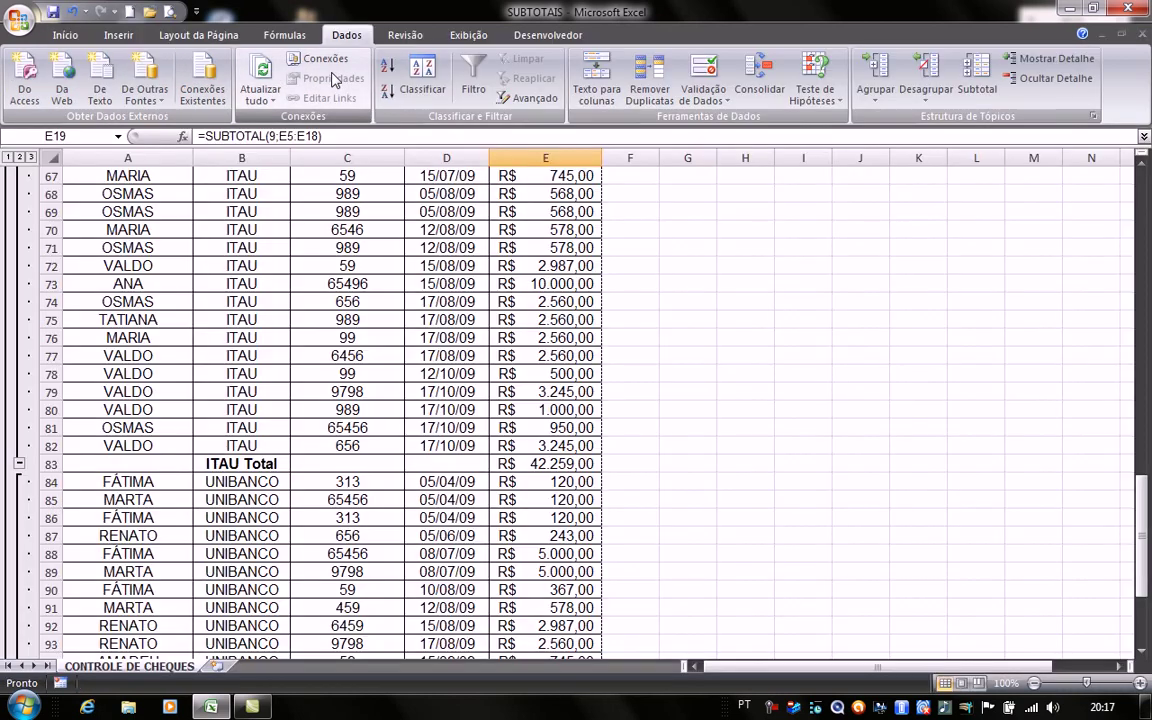
- Collapse the subtotal outline to level 1 so only the Total geral row is shown under the headers
scroll(507, 319, "up", 5)
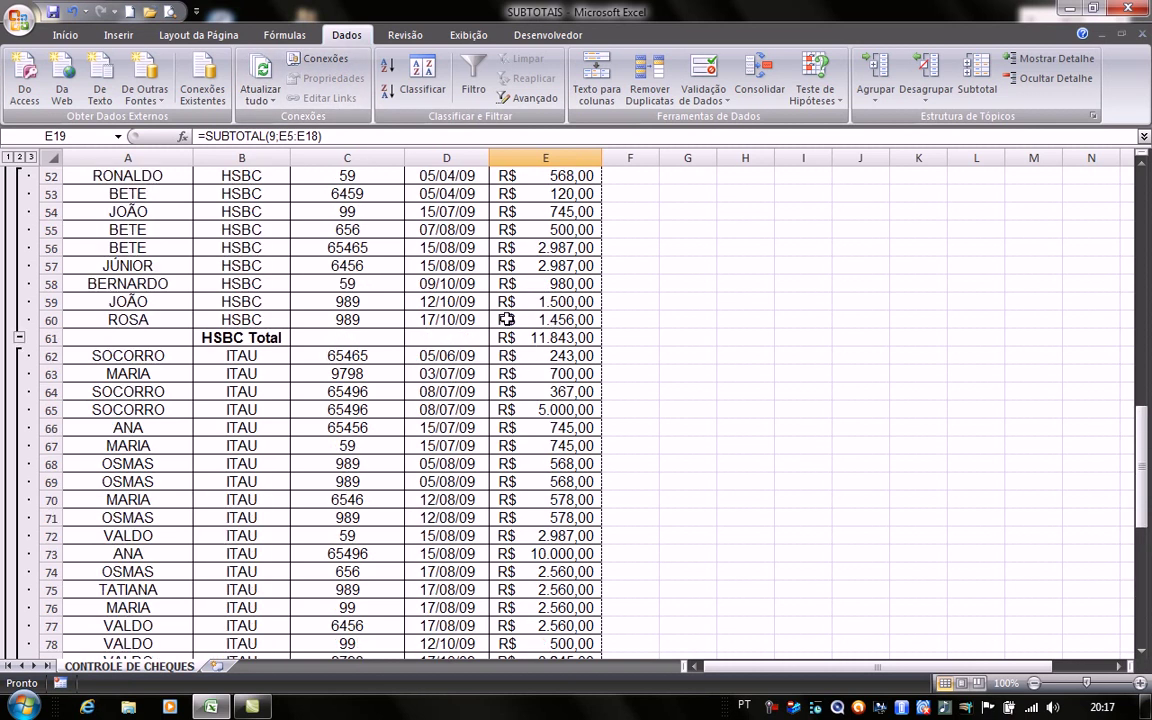
scroll(507, 319, "up", 17)
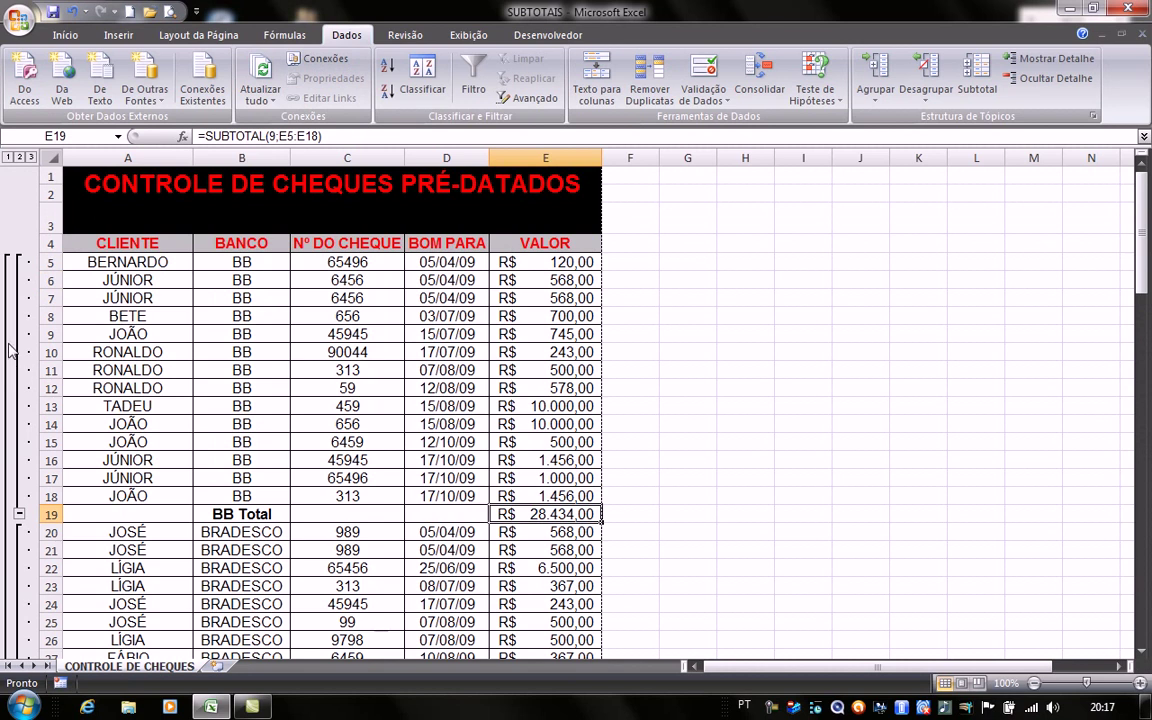
left_click(8, 157)
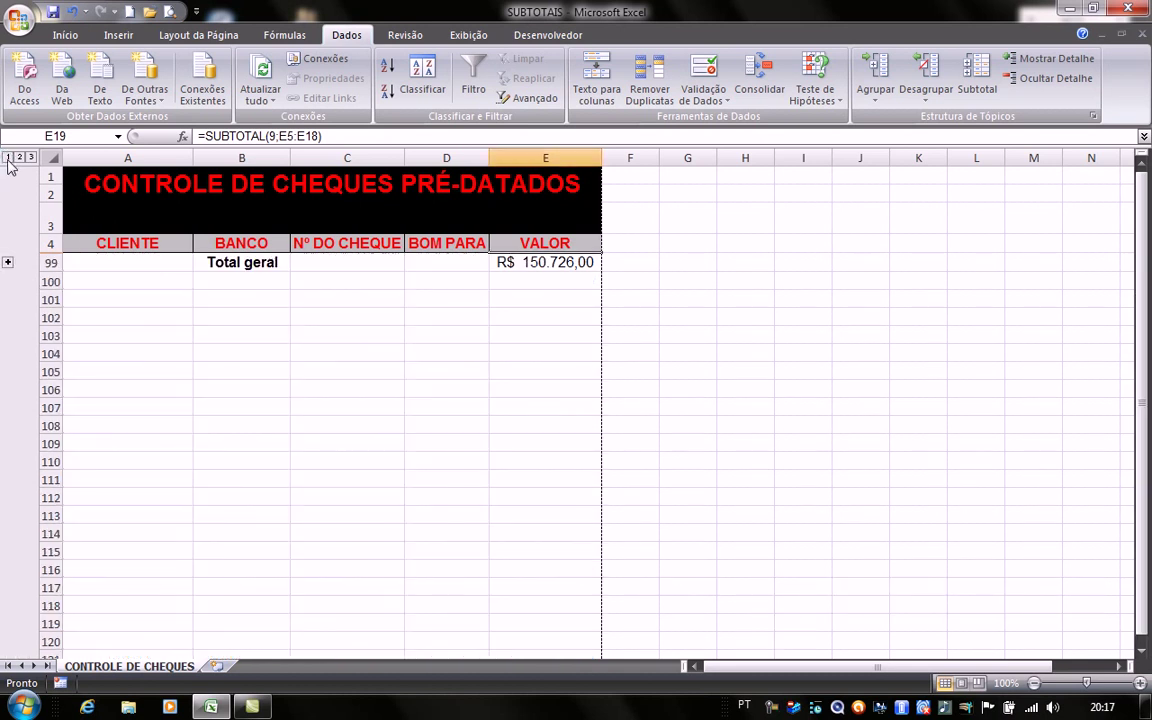
- Show outline level 2 with only the bank subtotals, inspect that summary in the print preview, and return to the sheet
left_click(19, 157)
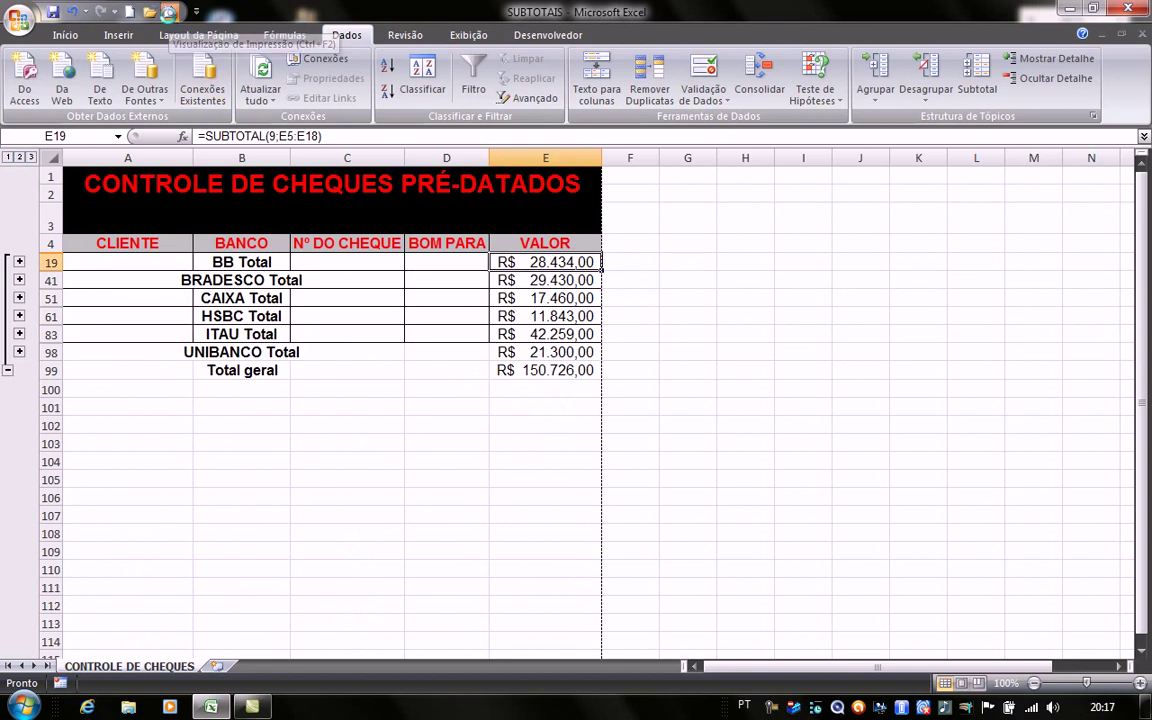
left_click(170, 14)
left_click(595, 220)
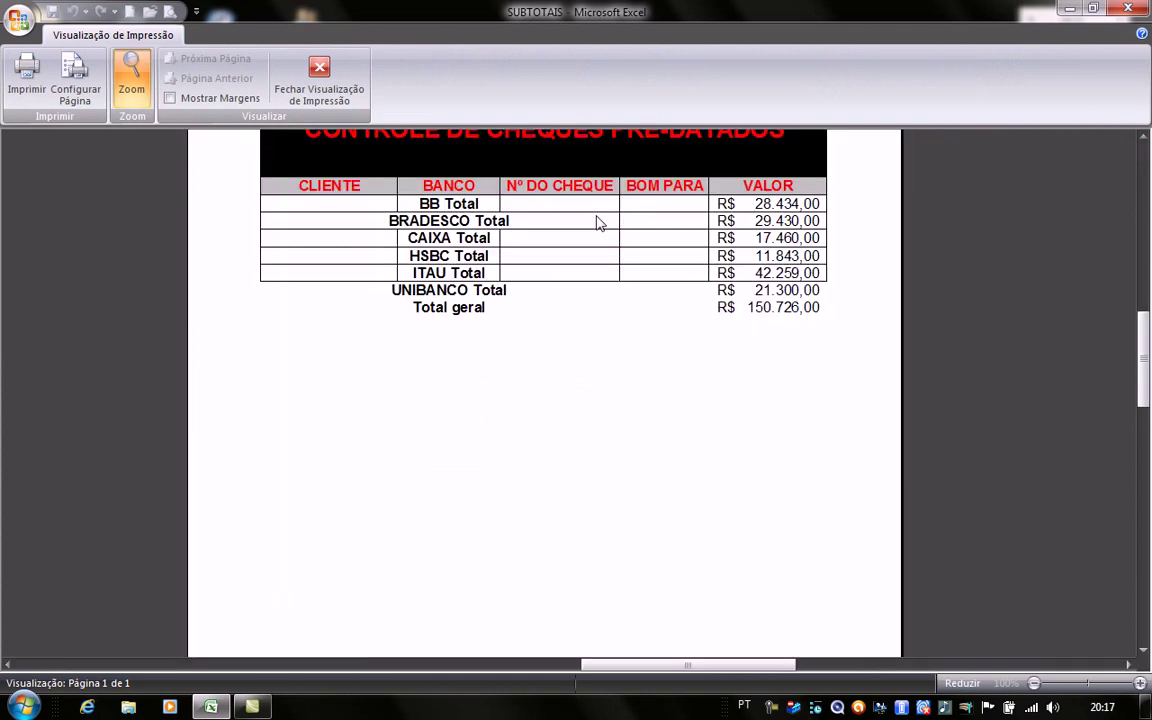
left_click(595, 220)
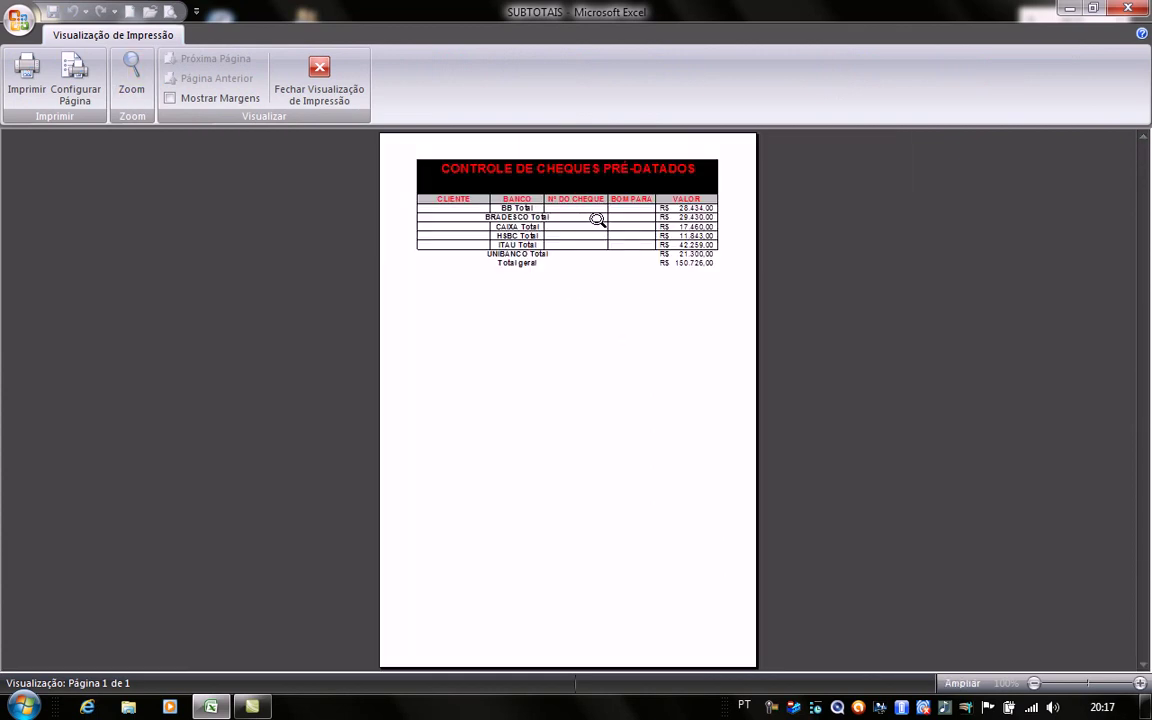
left_click(319, 76)
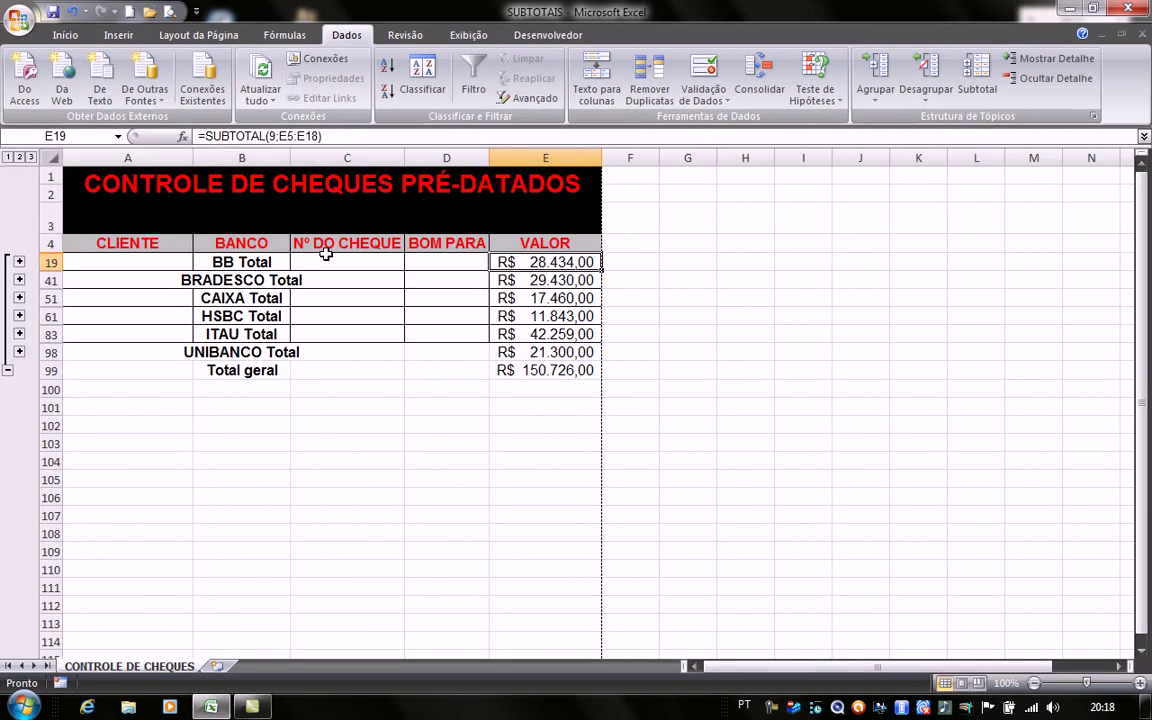
- Switch the outline to level 3 and back to level 2, and expand and collapse the BRADESCO and CAIXA groups in turn
left_click(31, 157)
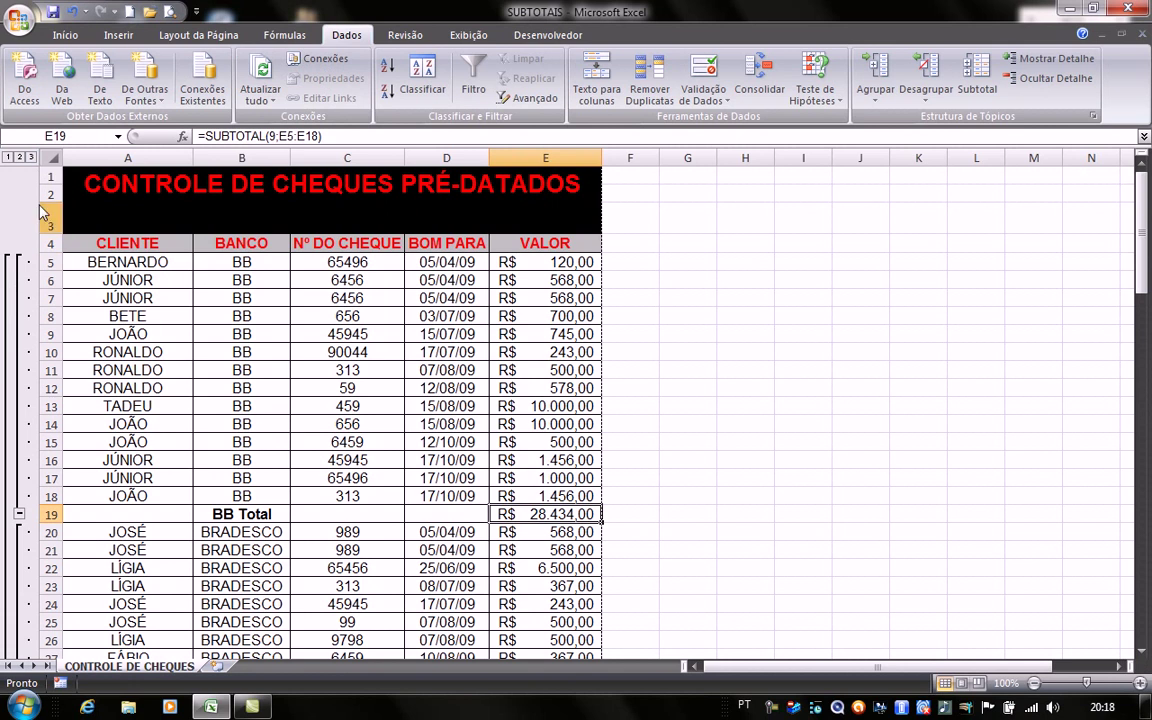
left_click(19, 157)
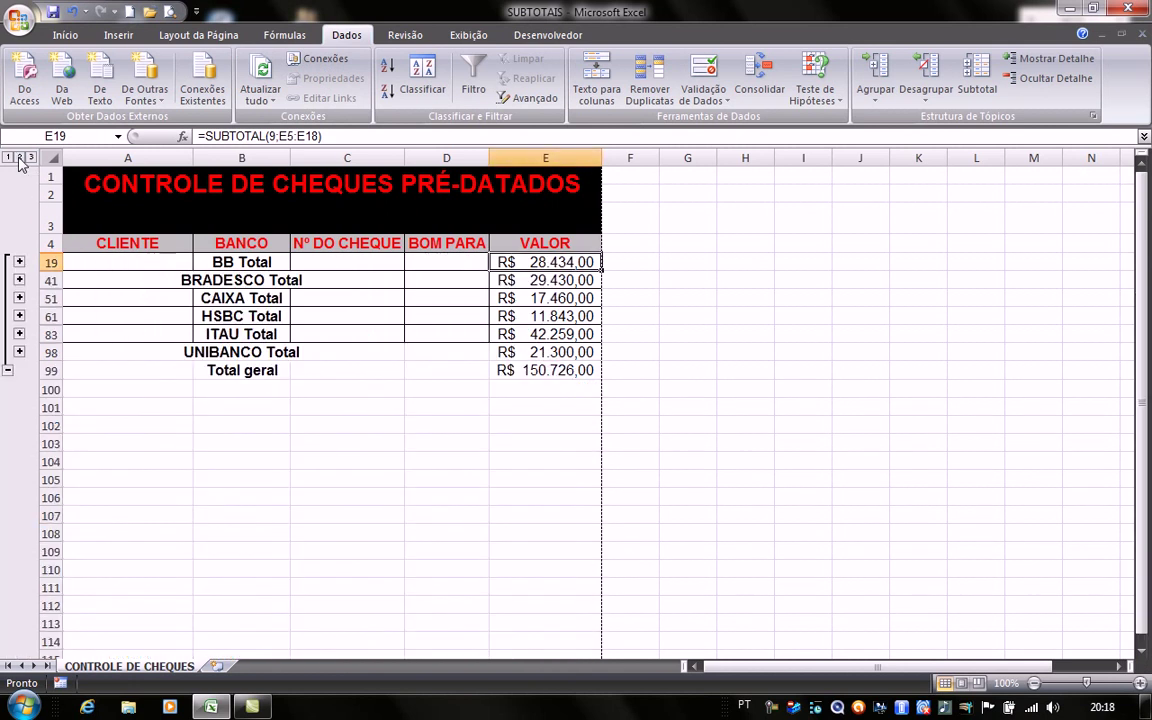
left_click(19, 280)
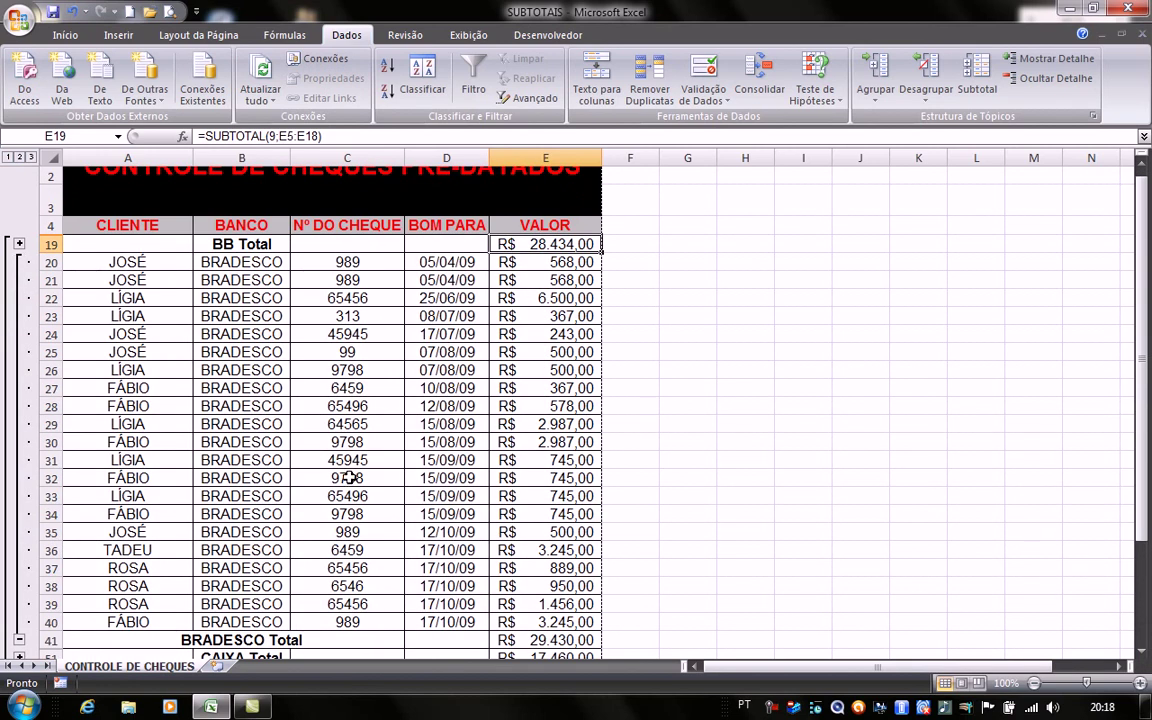
left_click(20, 641)
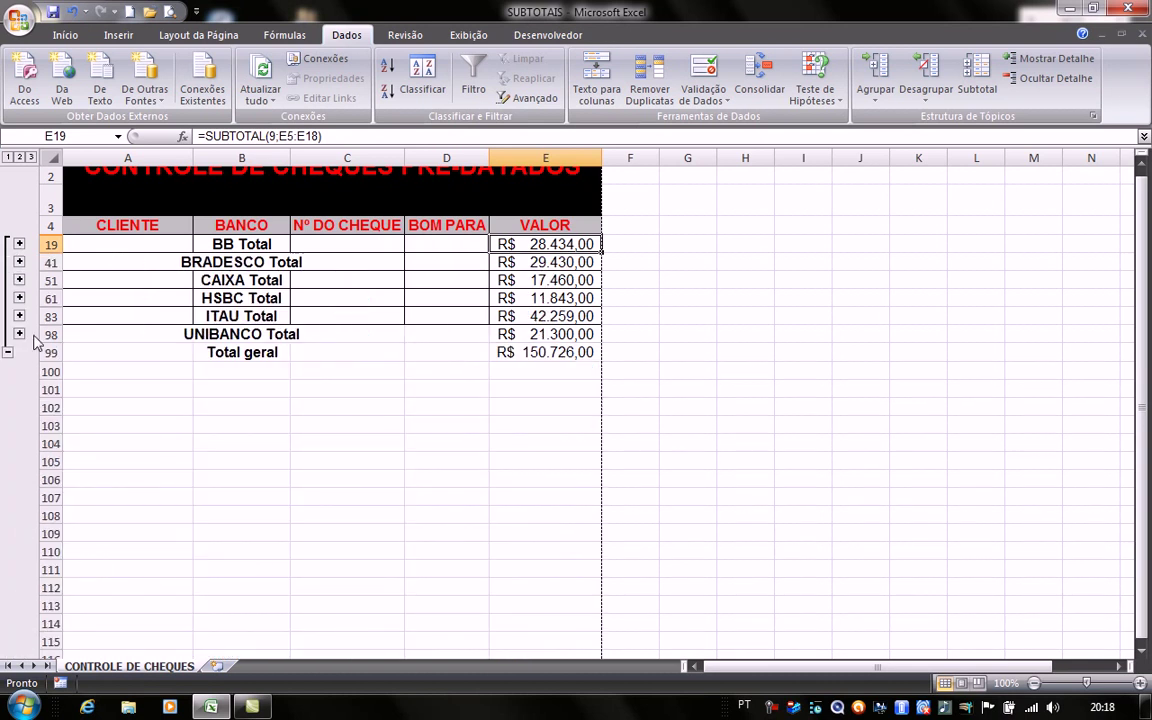
left_click(19, 281)
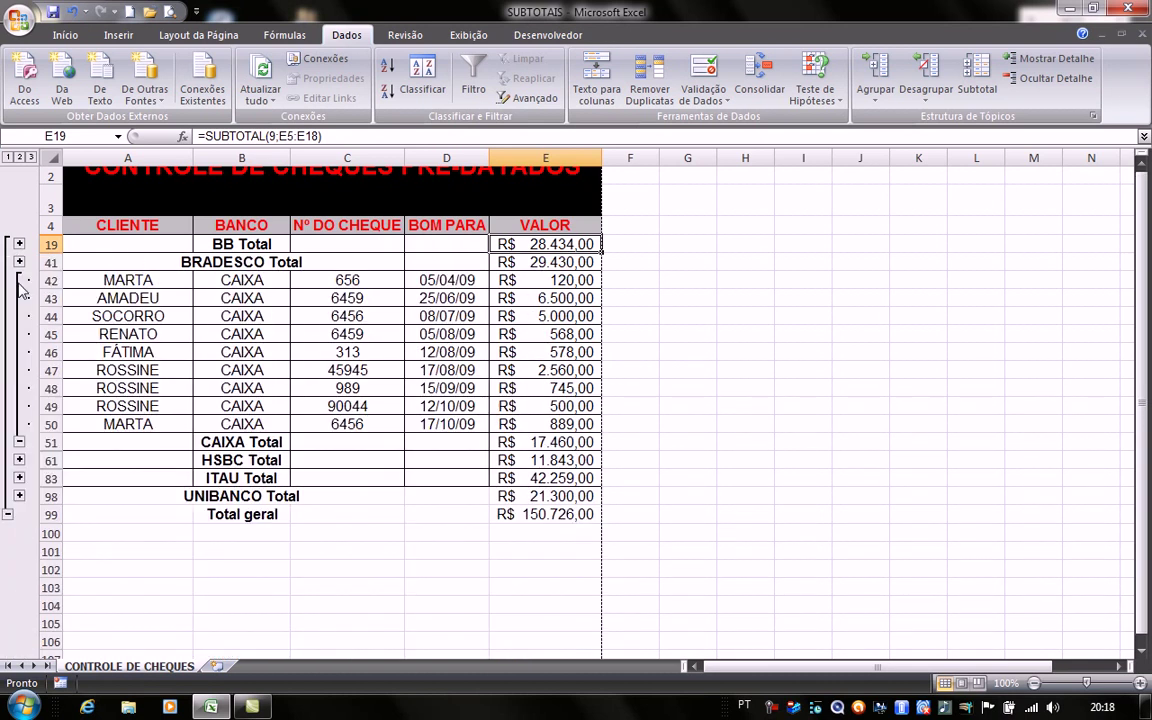
left_click(19, 441)
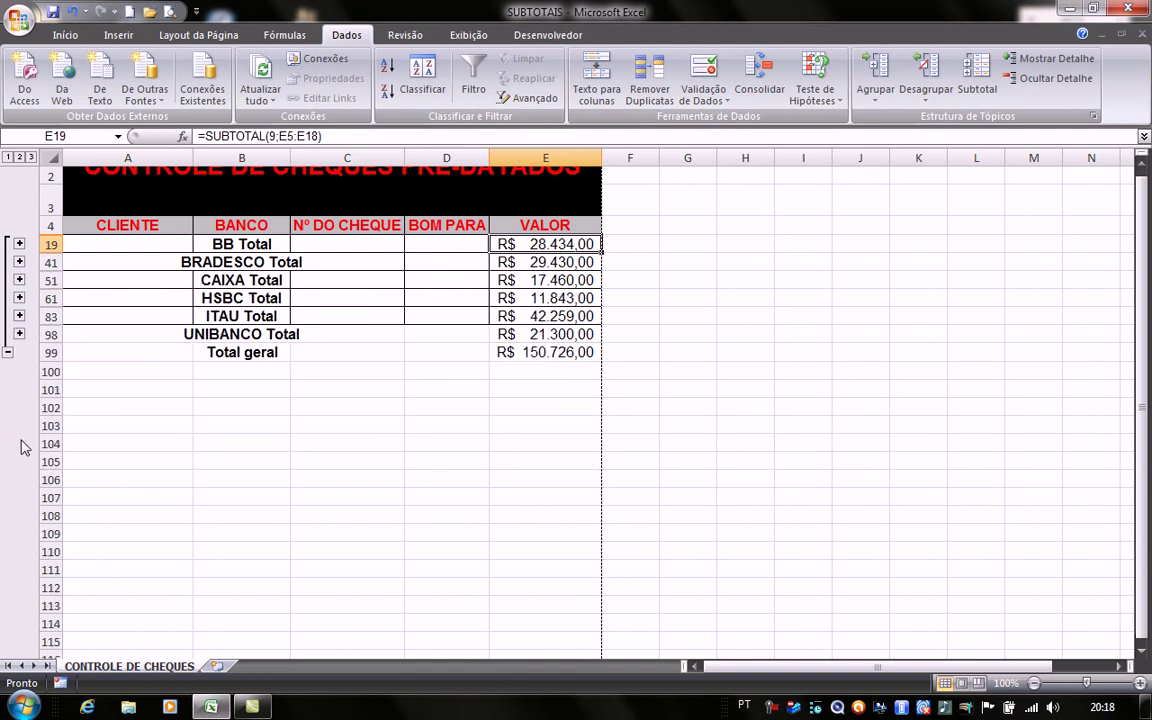
- Expand the outline to level 3 to show every cheque row, and check the full table briefly in the print preview
left_click(31, 157)
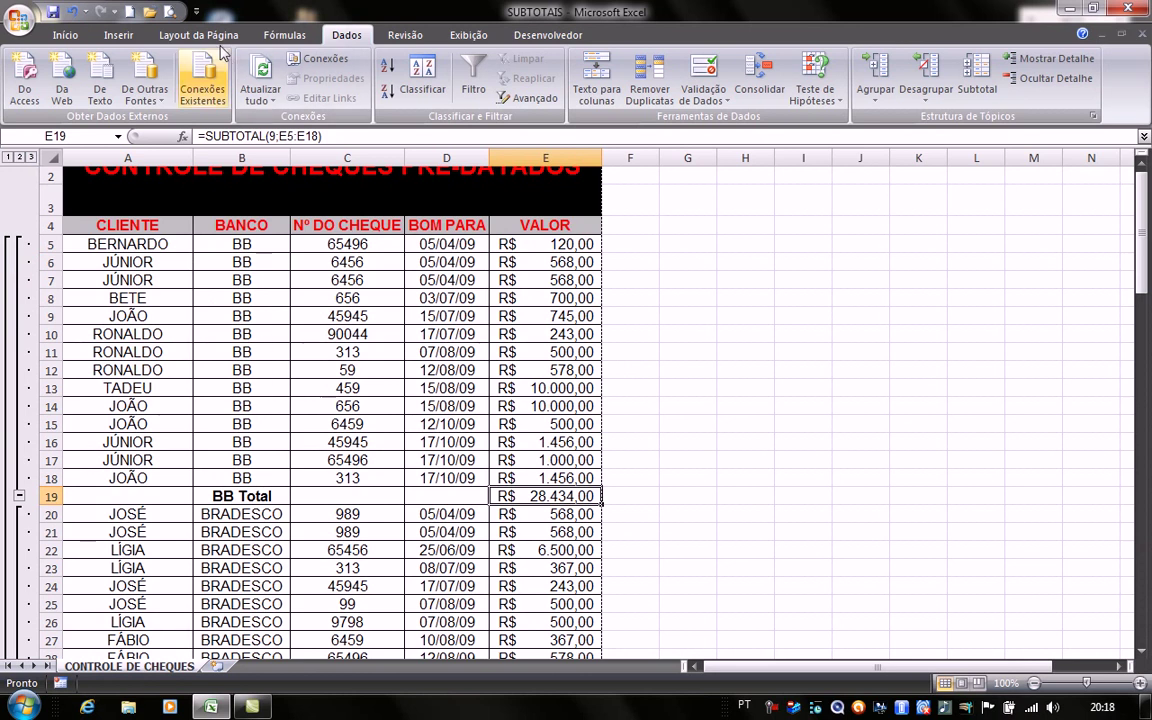
left_click(170, 12)
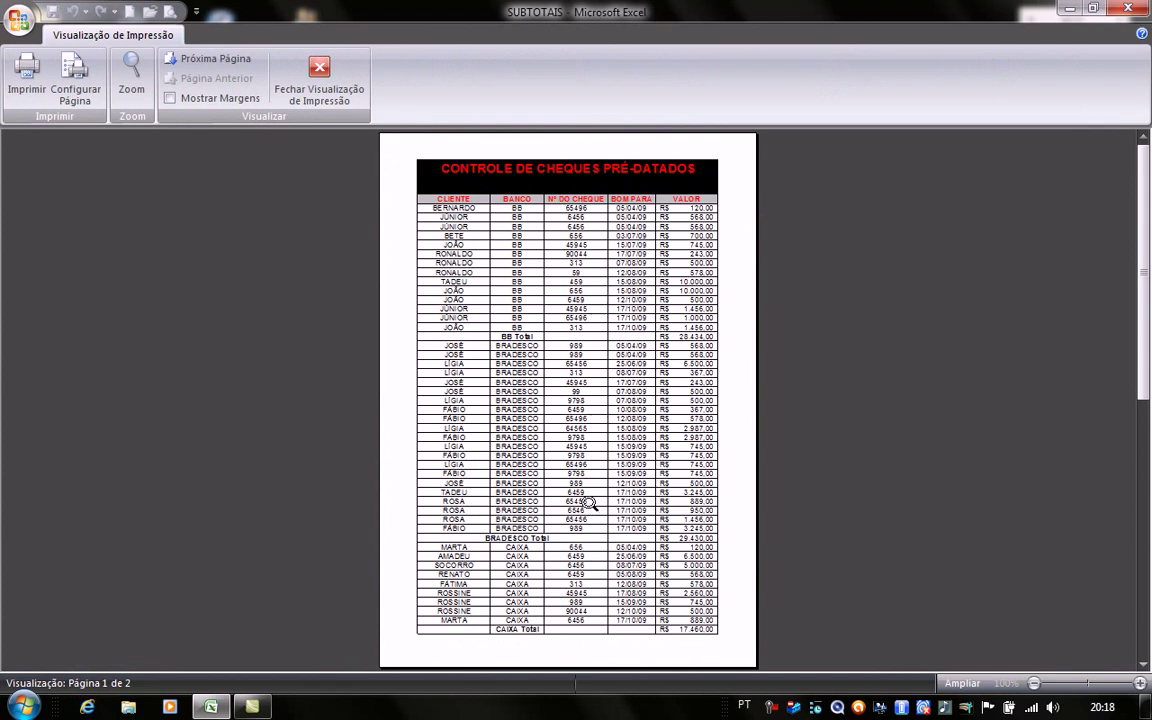
left_click(286, 68)
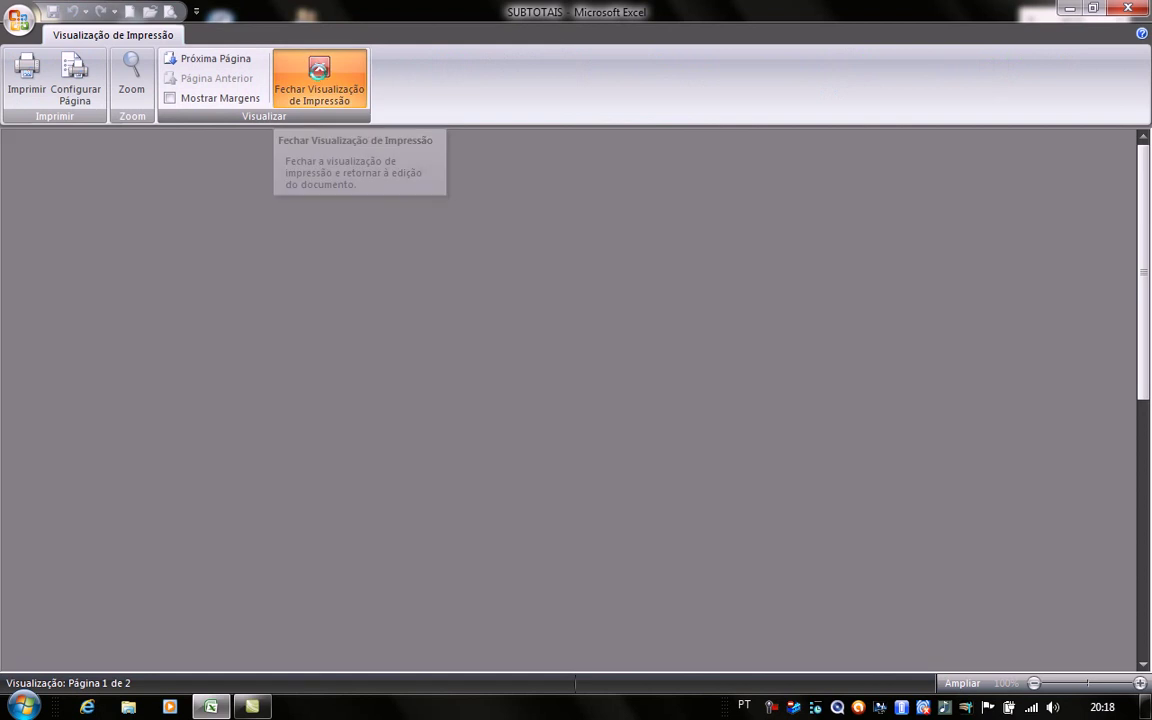
scroll(466, 338, "up", 1)
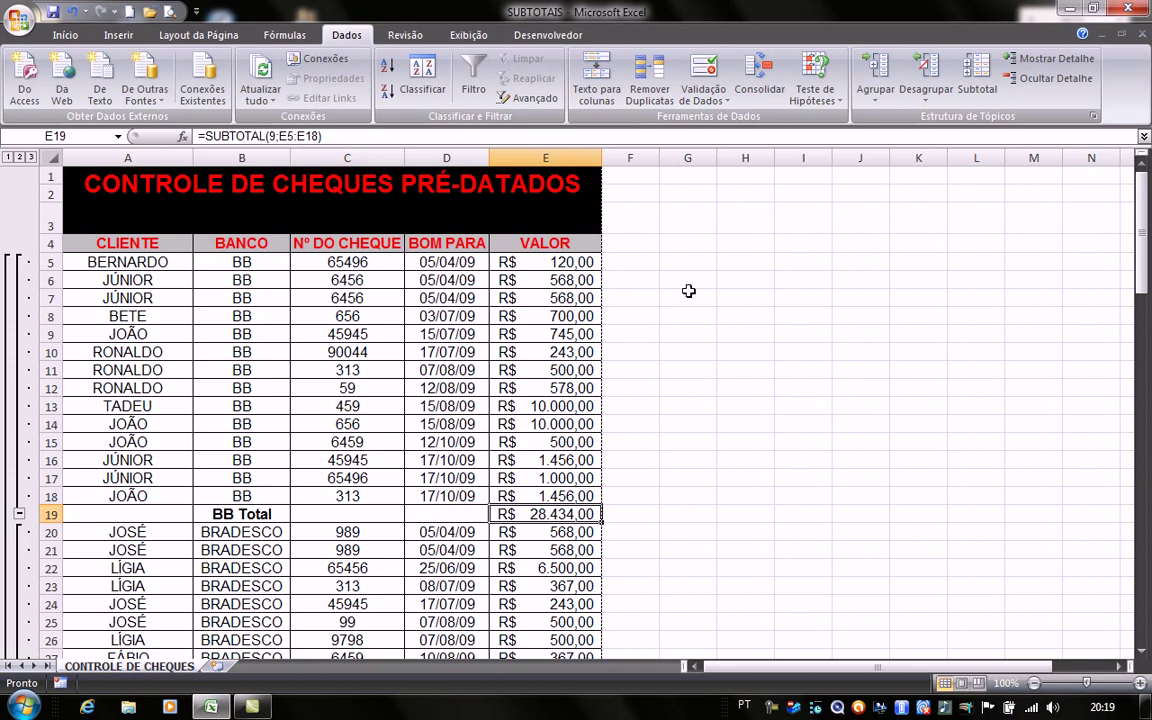
- Reapply the table's subtotals with a Soma of VALOR at each change in BANCO and a page break between groups
left_click(175, 249)
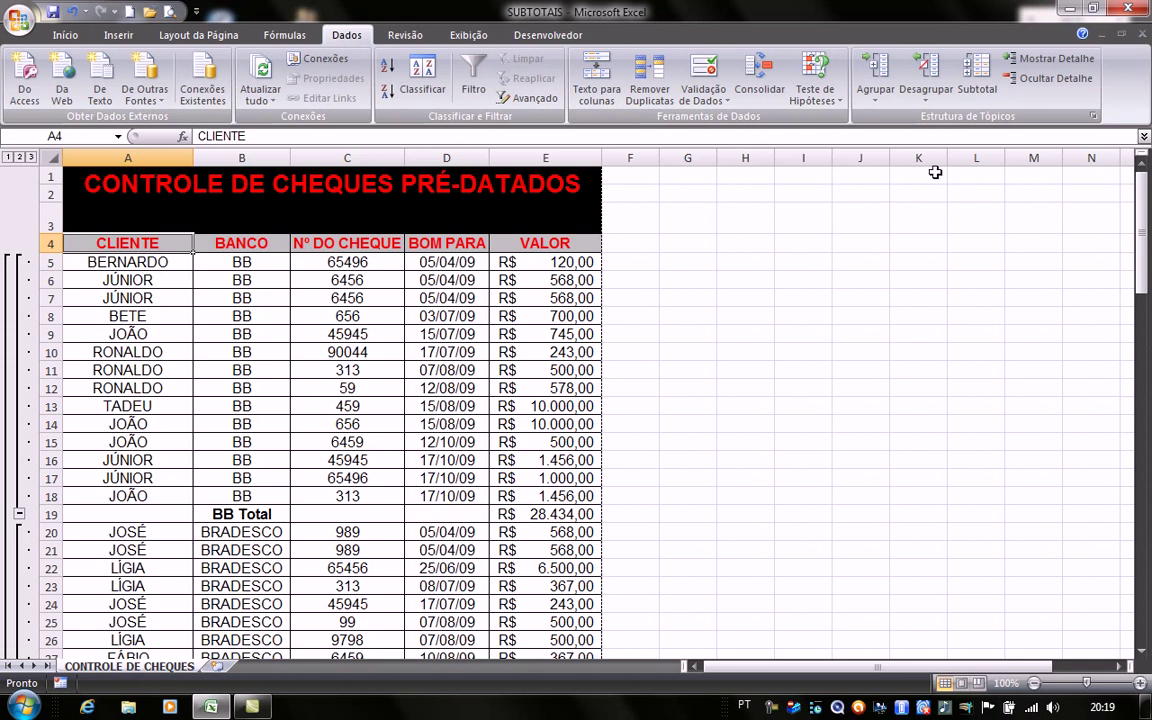
left_click(980, 68)
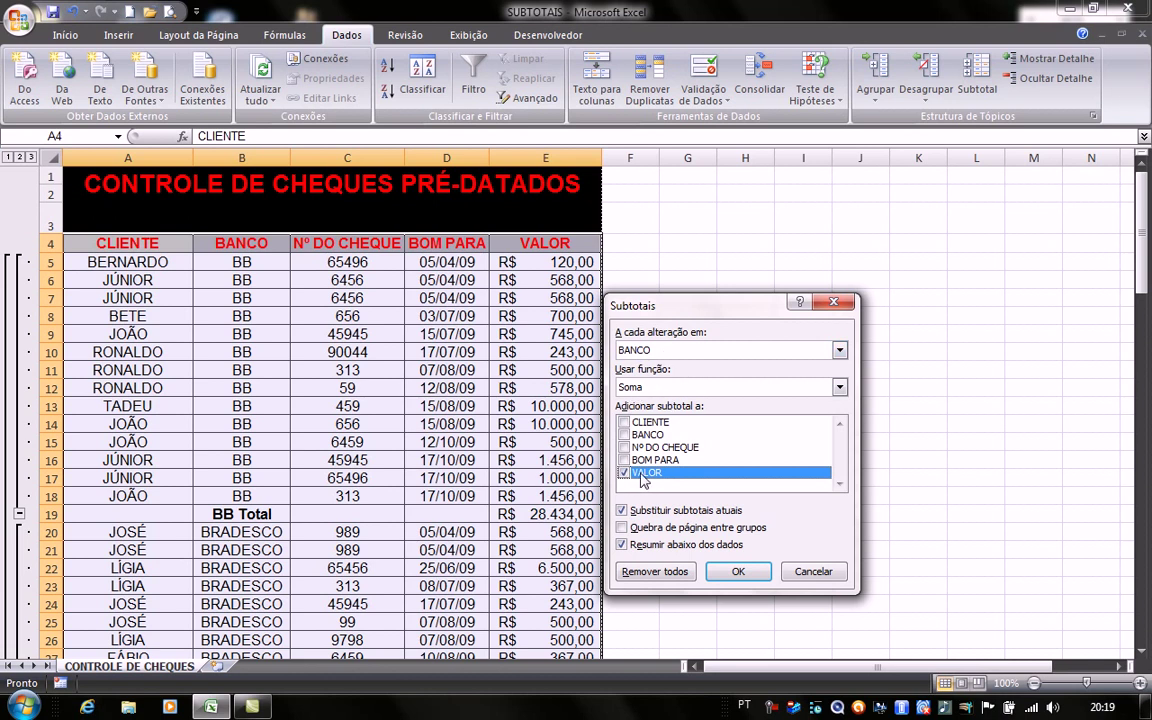
left_click(643, 531)
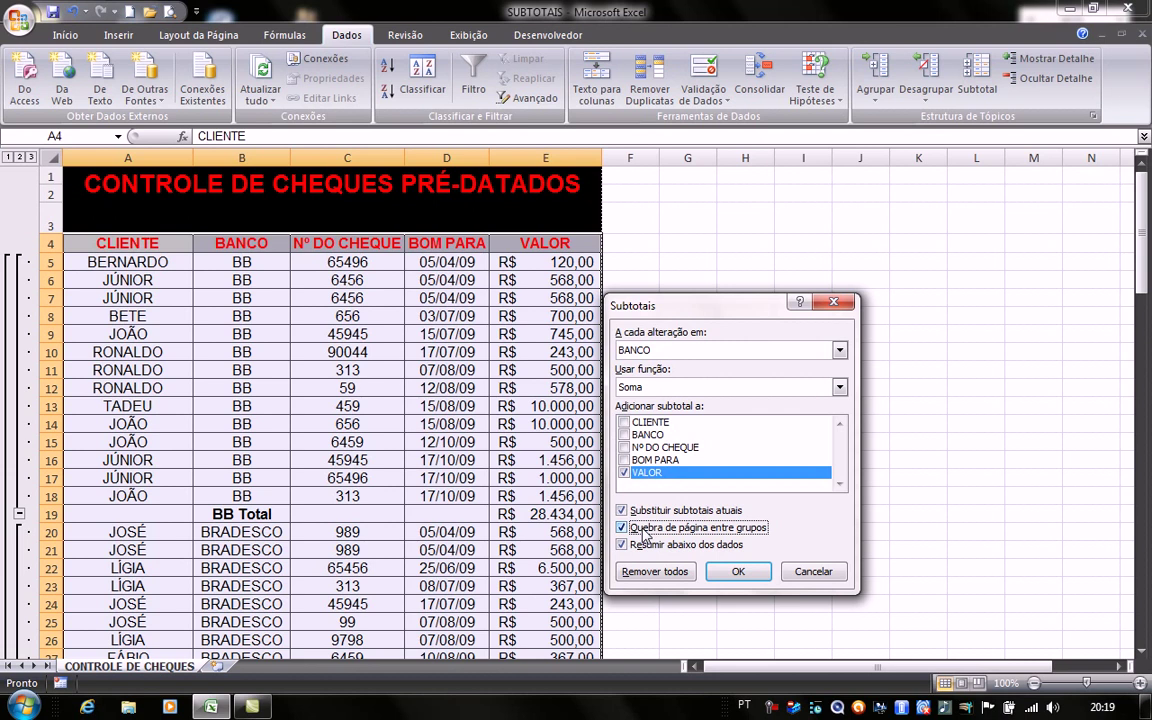
left_click(733, 574)
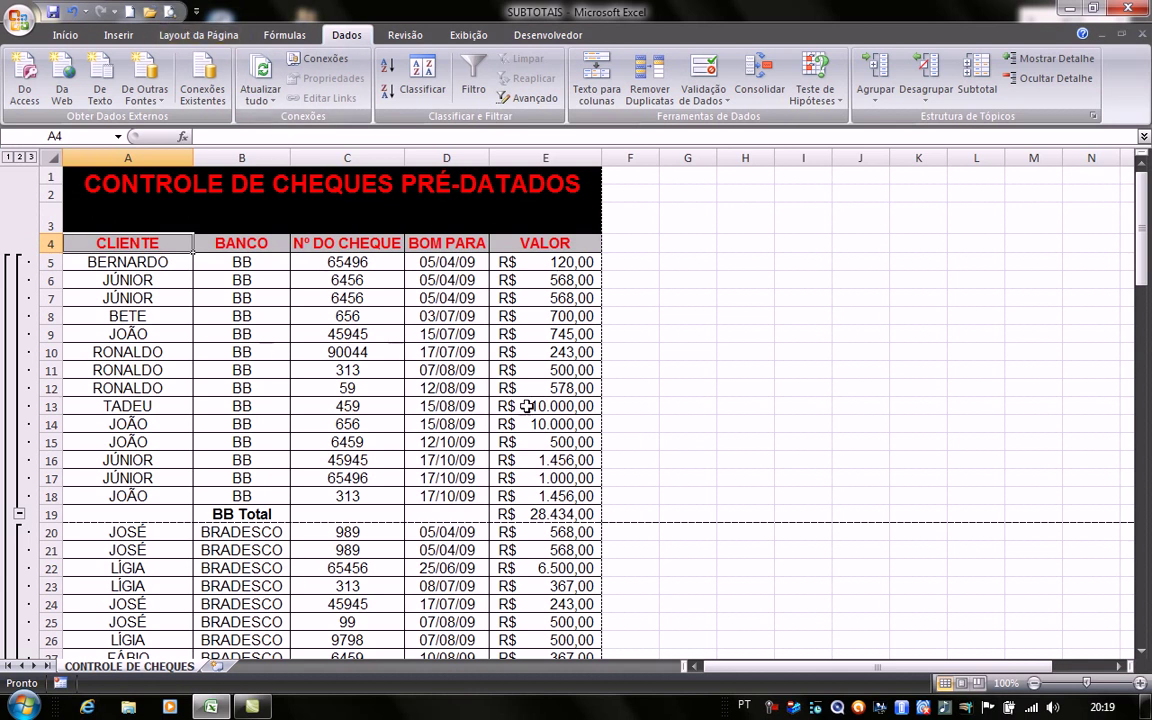
- Open the print preview and page through to page 6 to check how the bank groups are split across pages
left_click(169, 11)
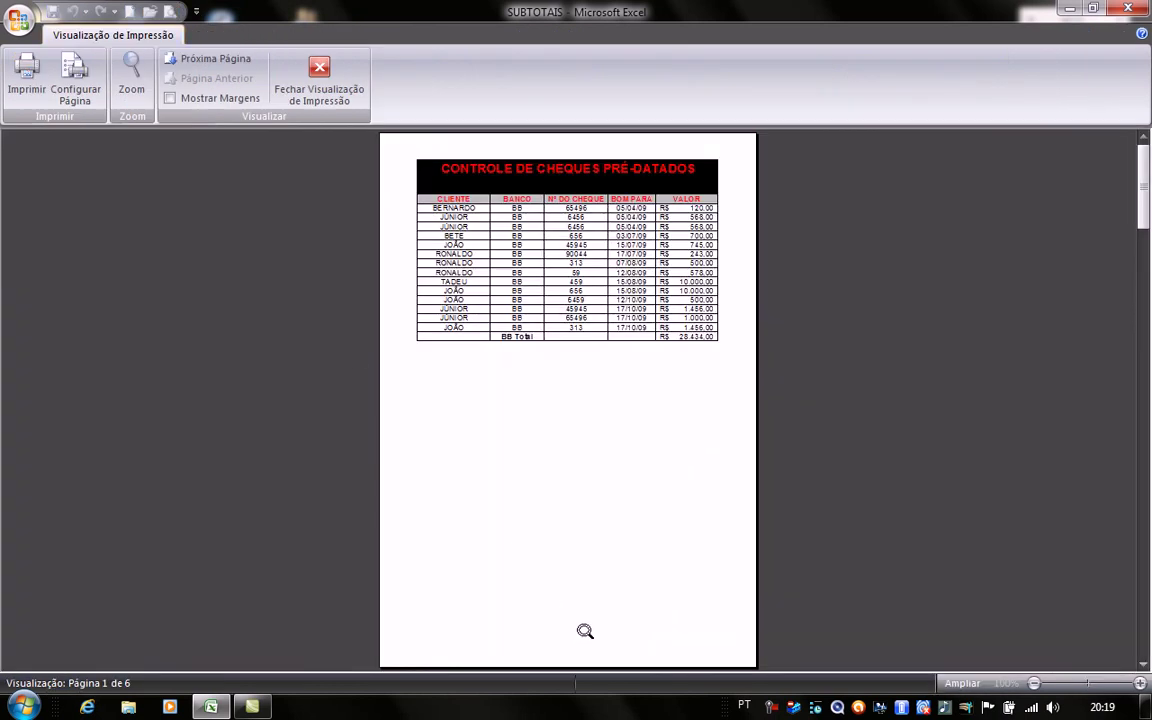
left_click(549, 347)
left_click(549, 347)
left_click(237, 64)
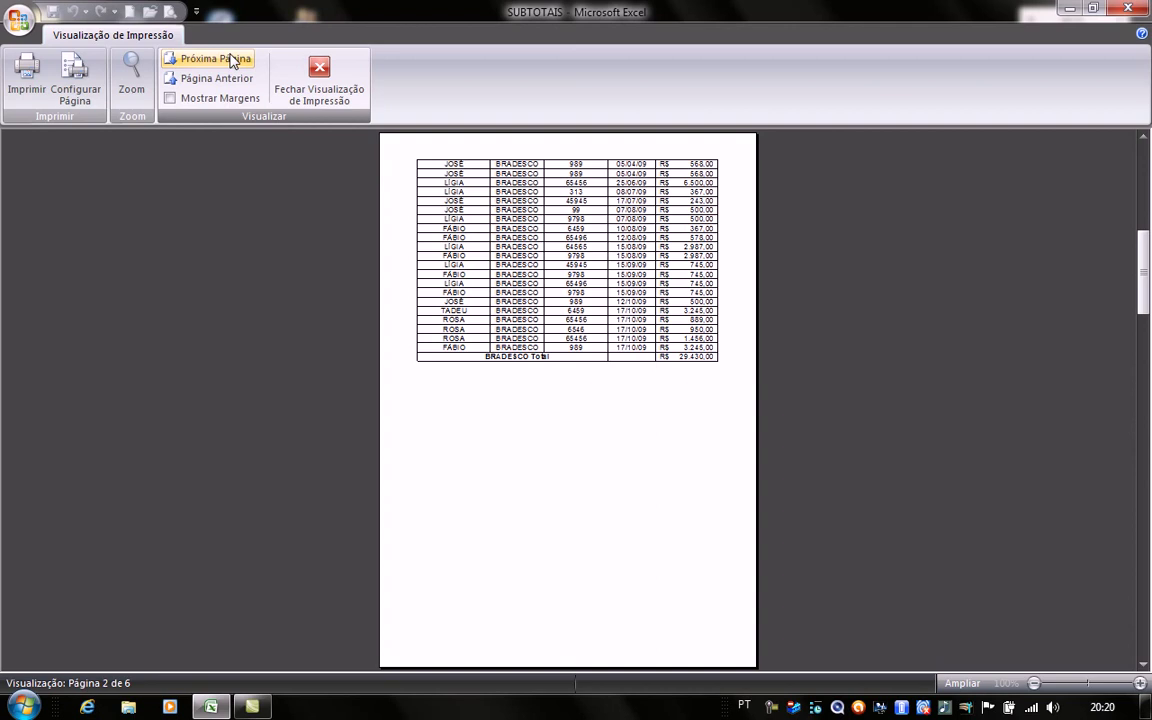
left_click(233, 62)
left_click(231, 61)
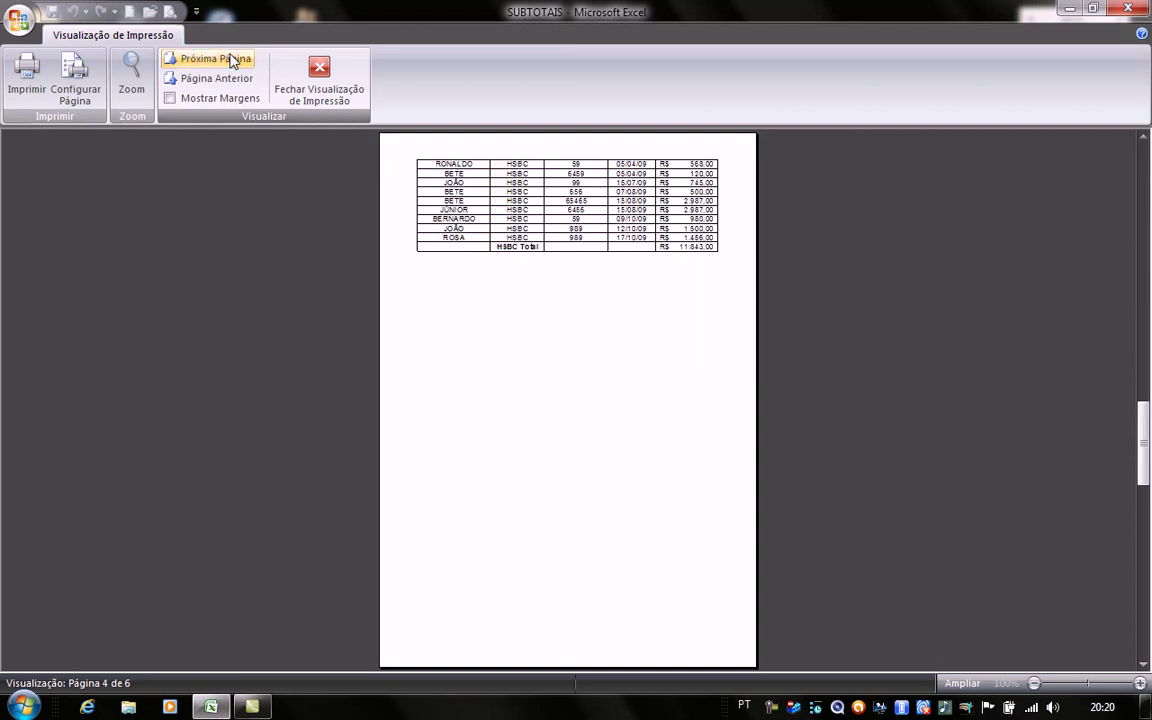
left_click(232, 61)
left_click(232, 61)
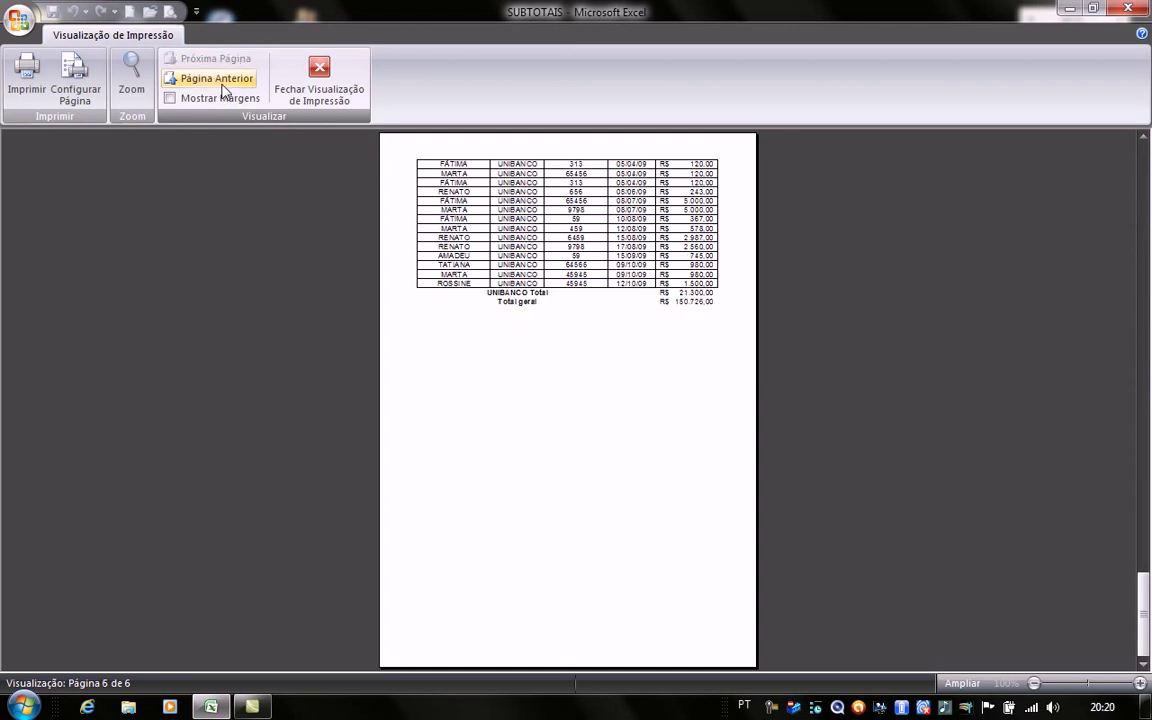
- Go back to page 1 of the preview, compare its title and column headers with page 2, and return to the sheet
left_click(220, 81)
left_click(221, 83)
left_click(222, 85)
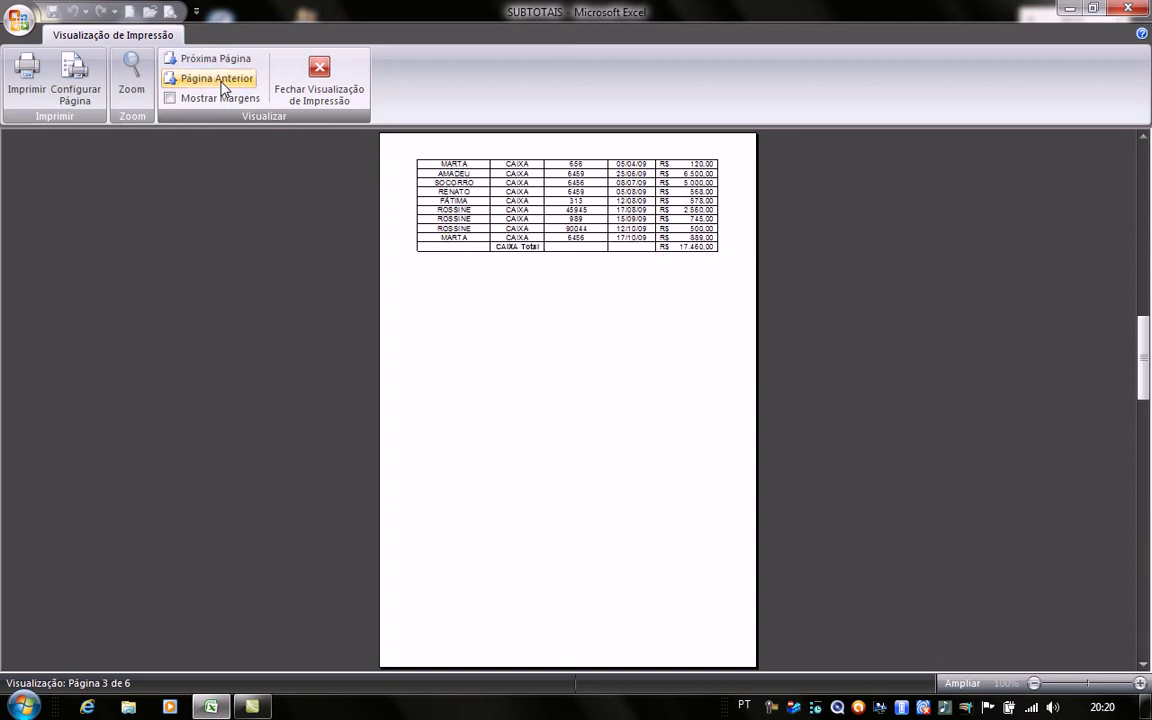
left_click(222, 85)
left_click(222, 85)
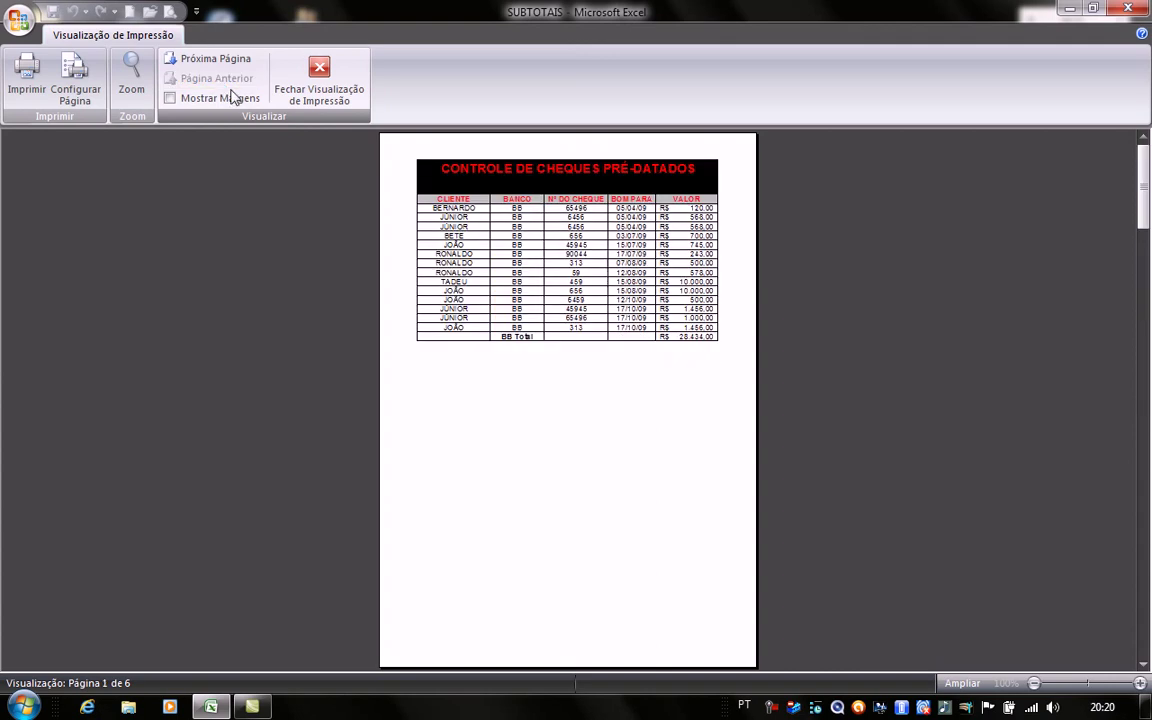
left_click(535, 172)
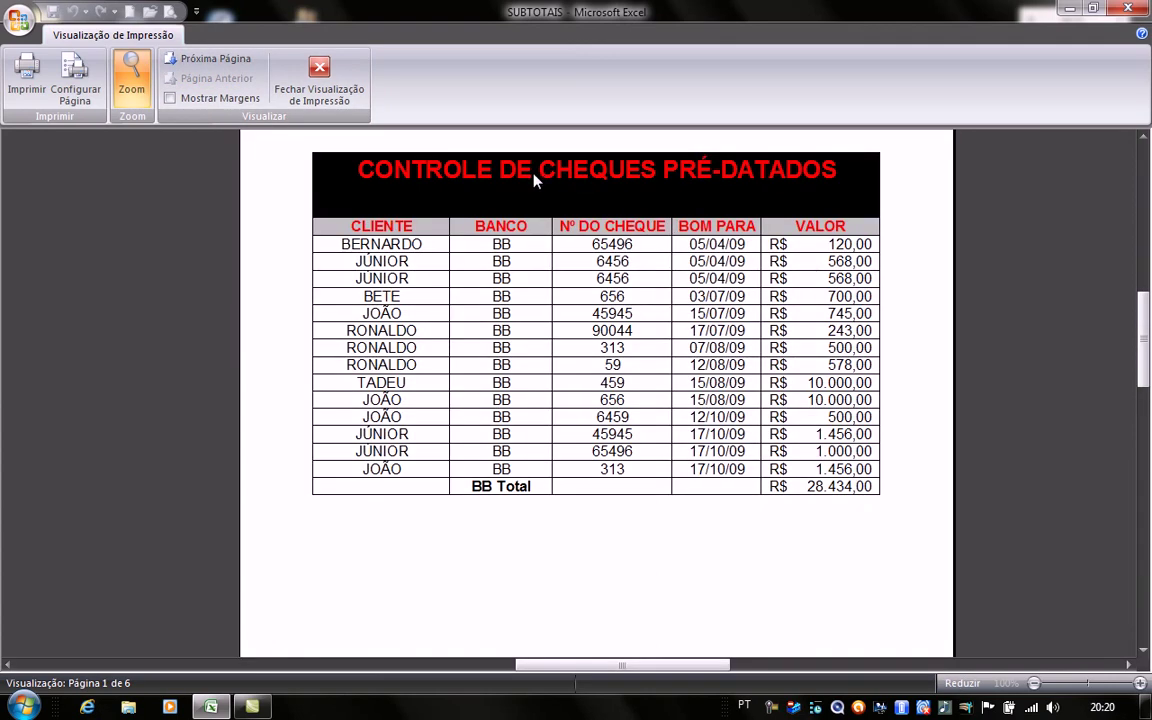
left_click(222, 58)
left_click(483, 180)
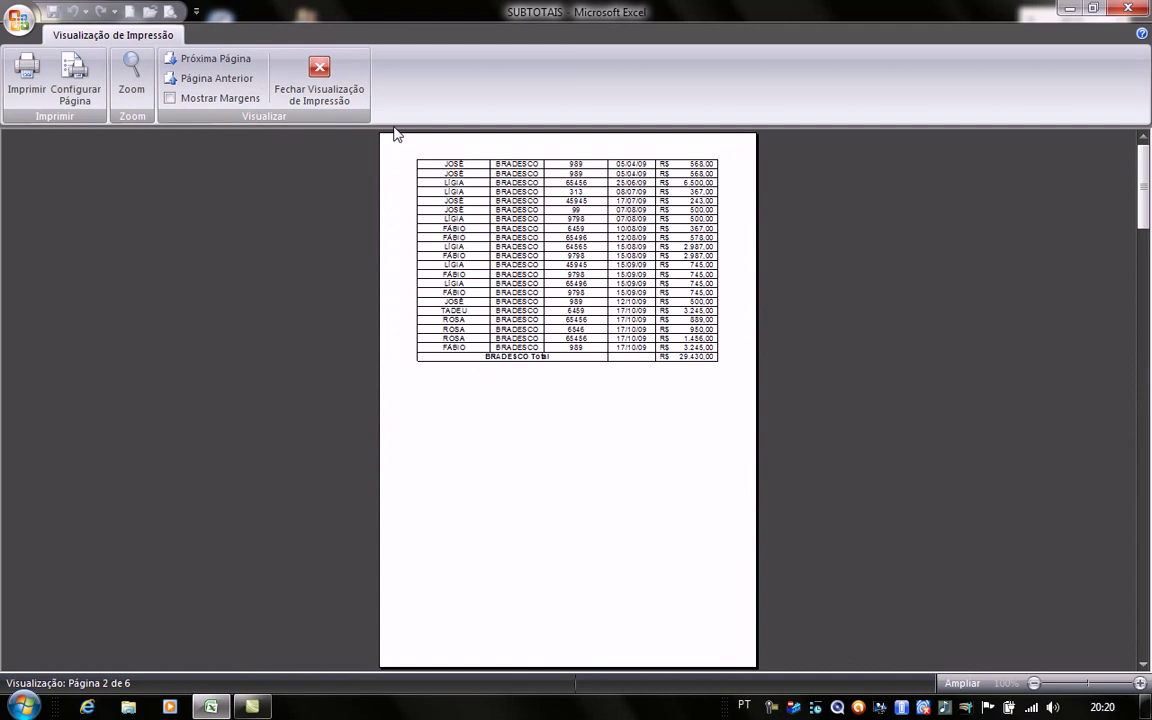
left_click(326, 70)
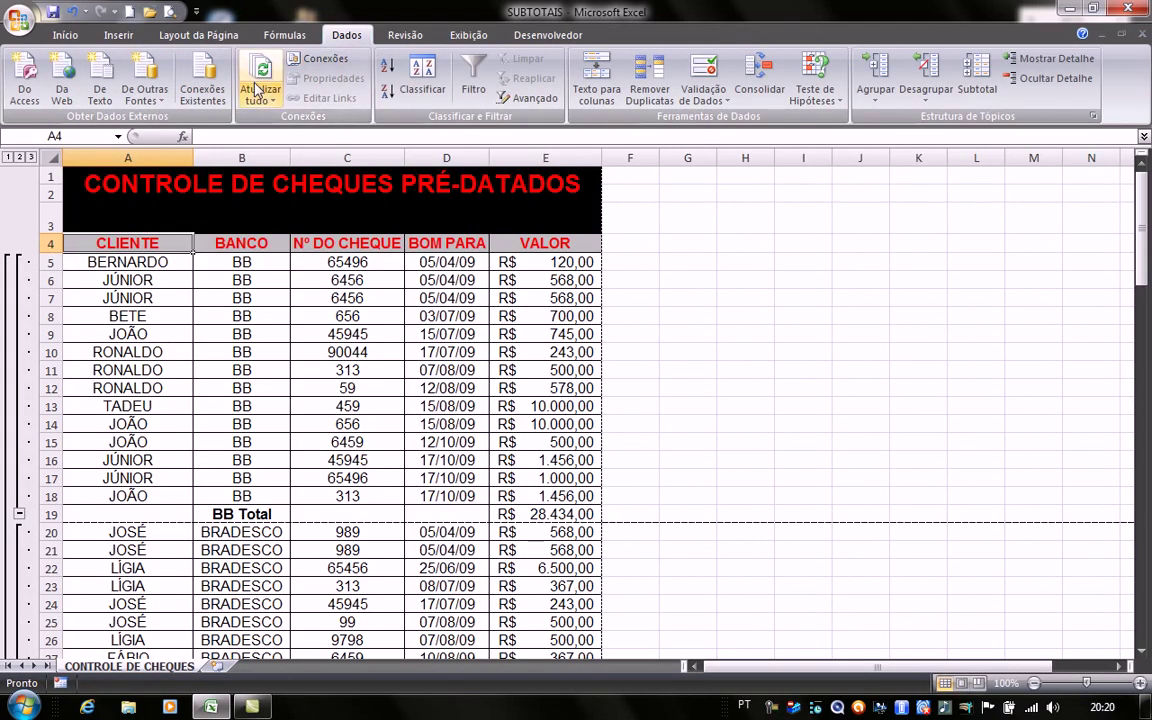
- Set rows $1:$4 as the print titles to repeat at the top of every page
left_click(200, 40)
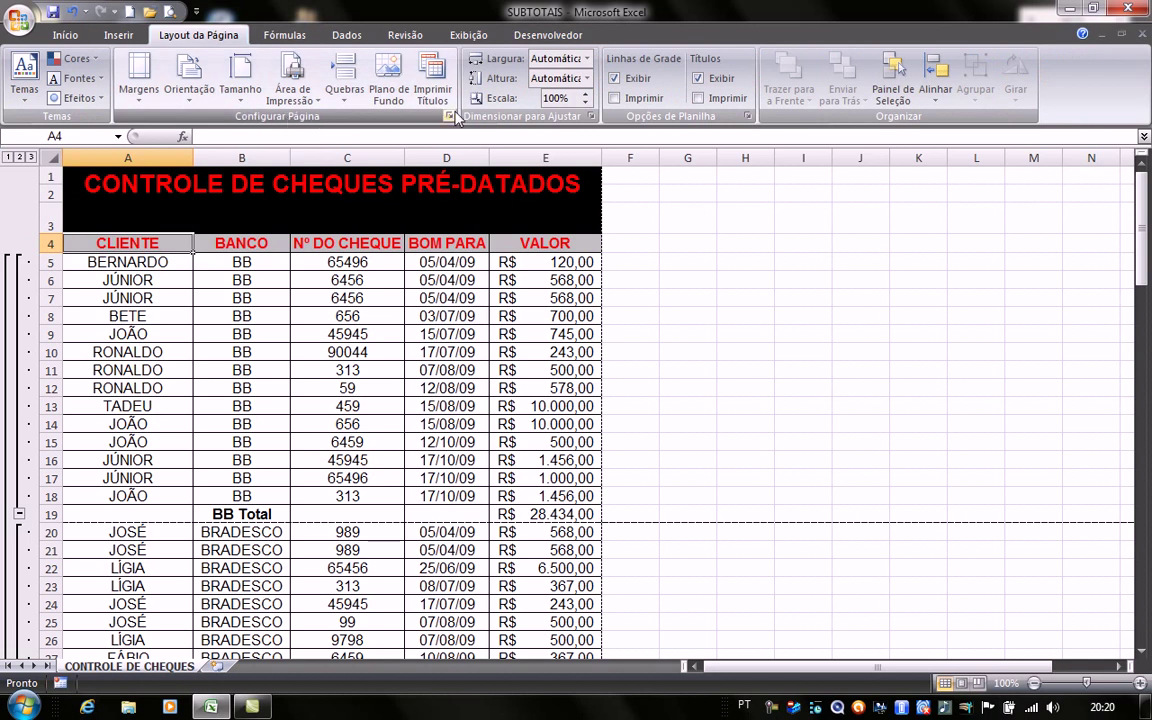
left_click(441, 77)
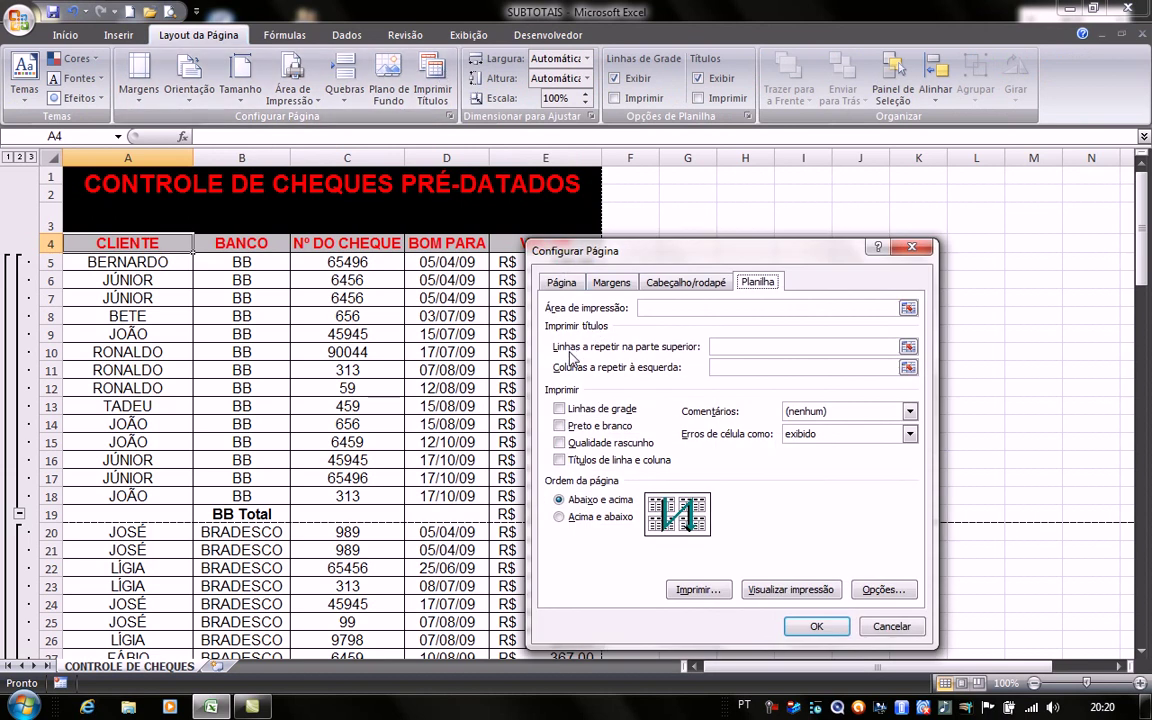
left_click(721, 346)
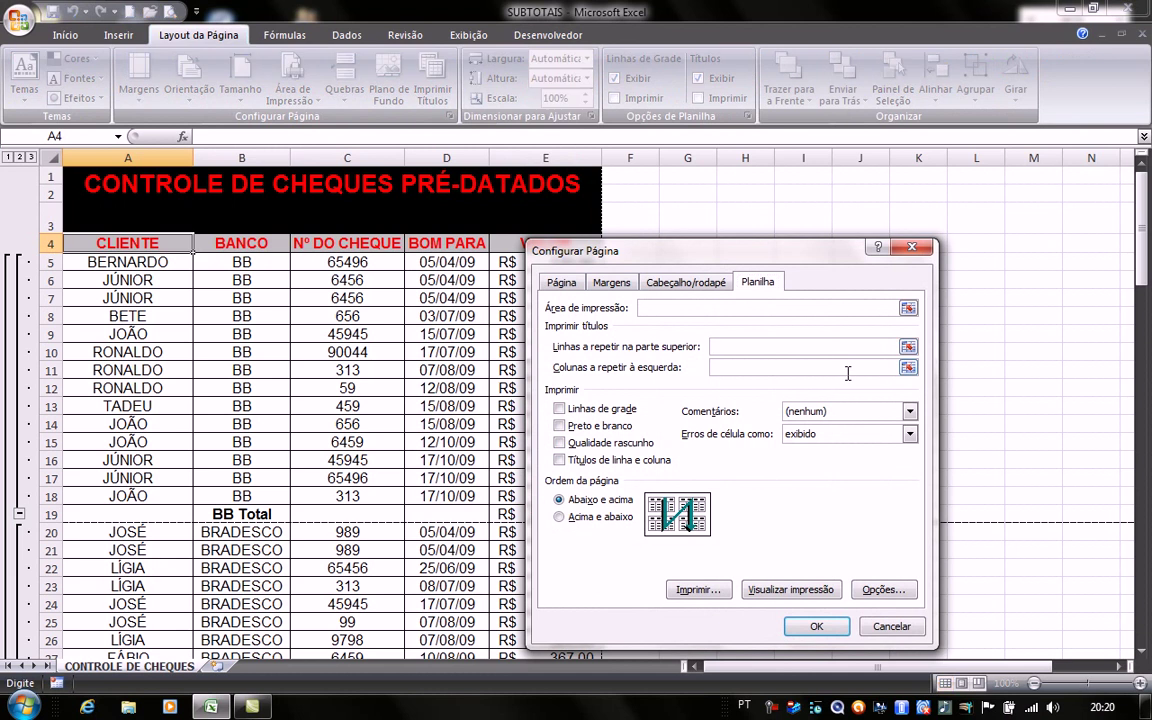
type("$1:$4")
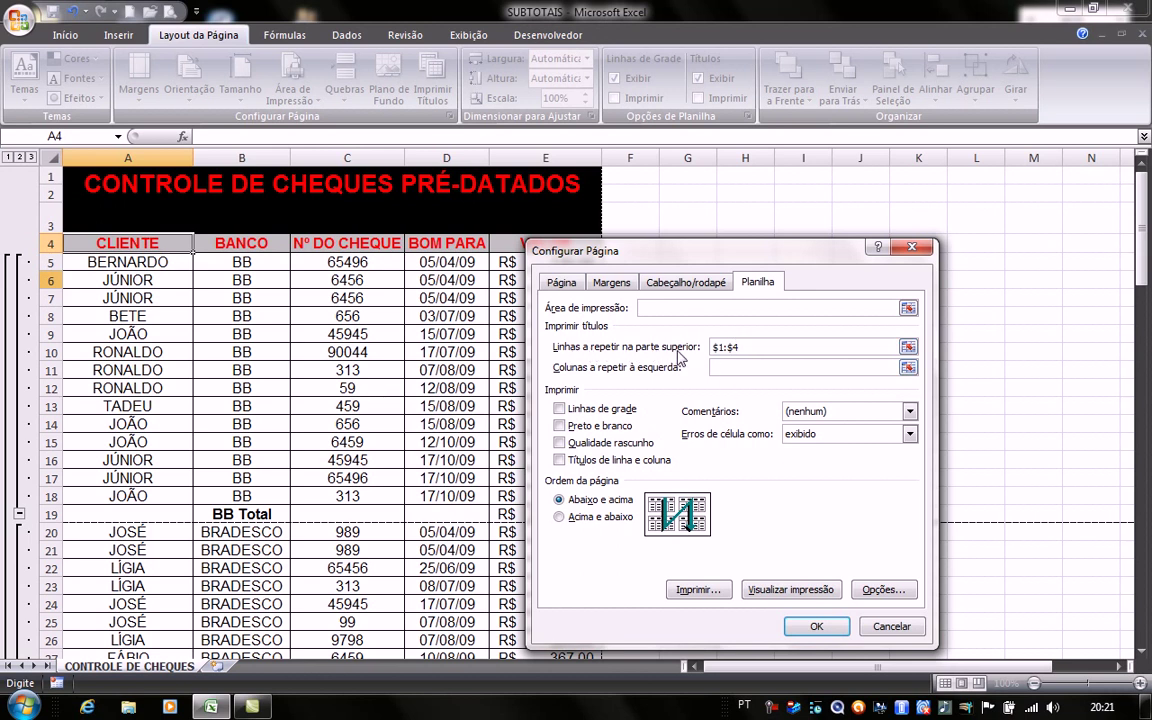
left_click(815, 626)
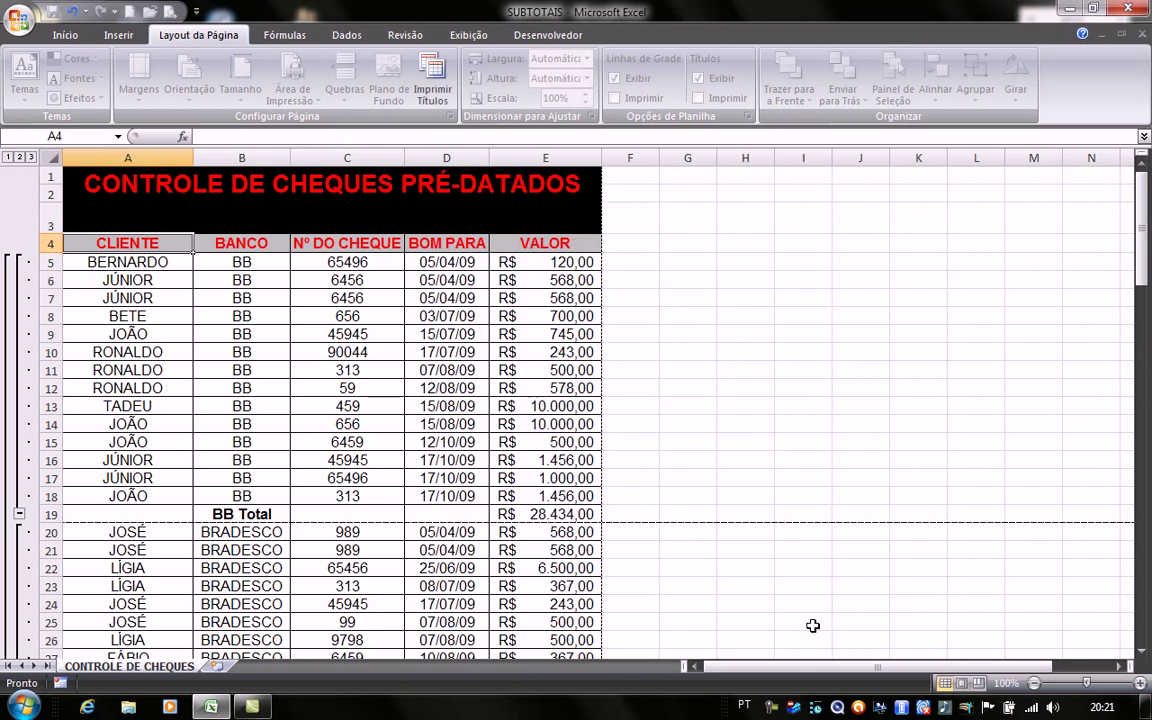
- Open the print preview and page through to page 6 to check the title and column headers on each bank's page
left_click(171, 13)
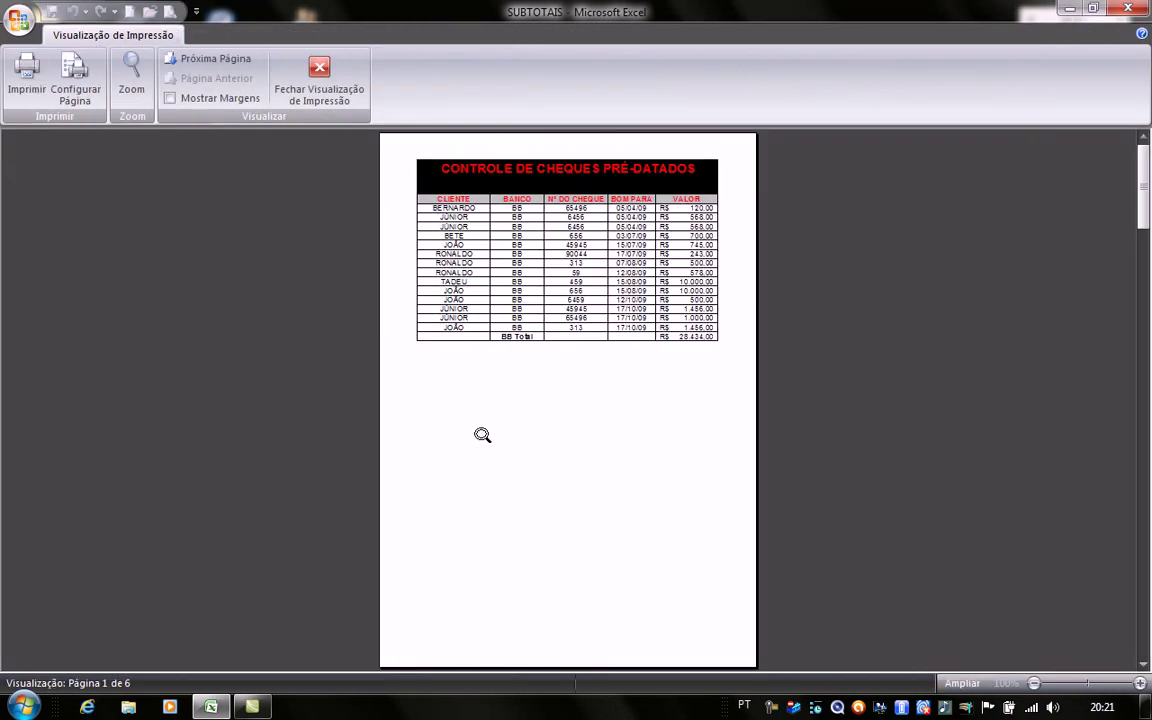
left_click(180, 57)
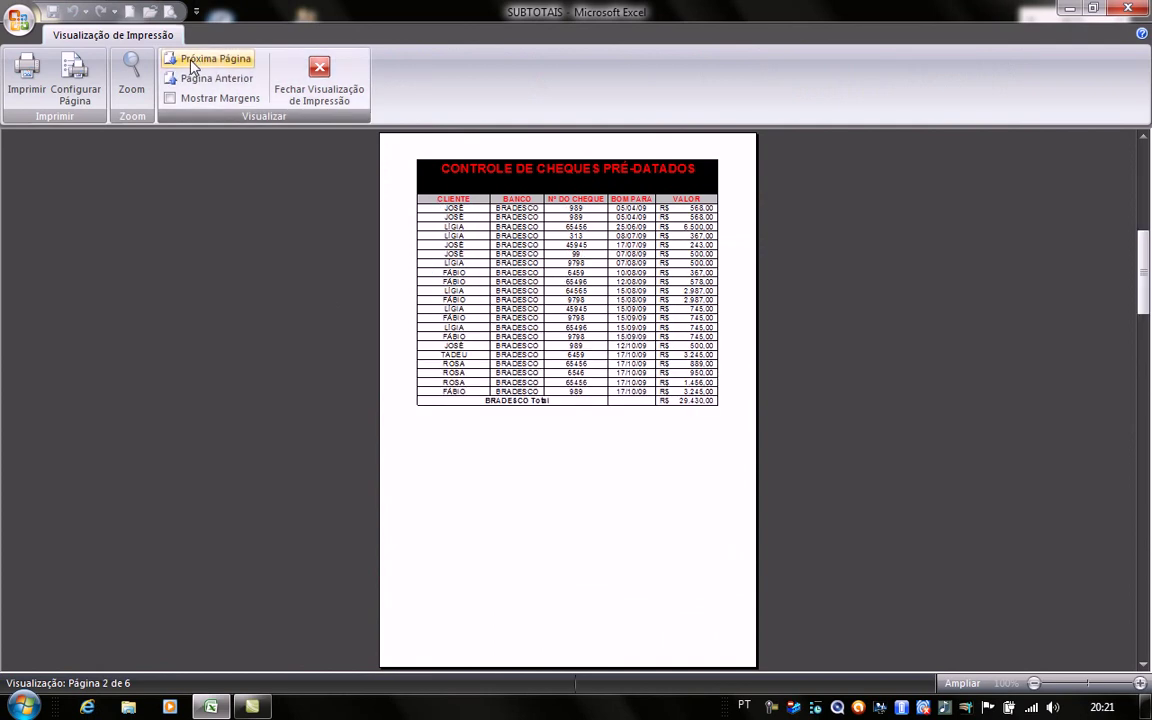
left_click(191, 64)
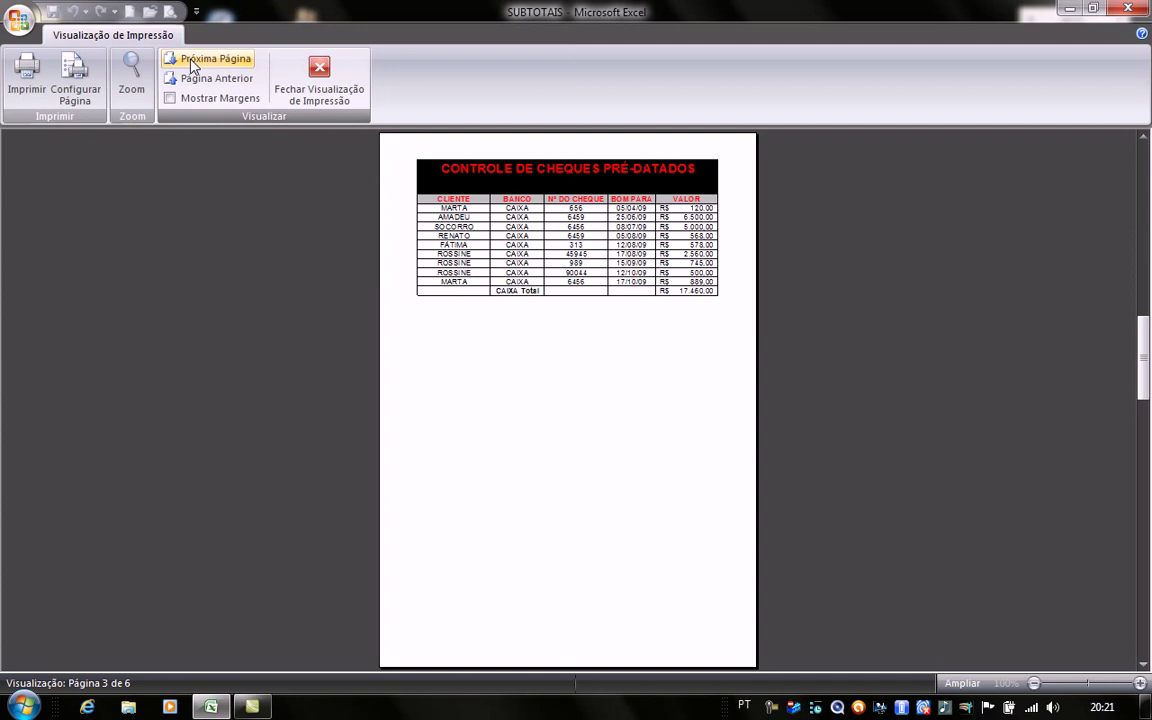
left_click(191, 63)
left_click(191, 63)
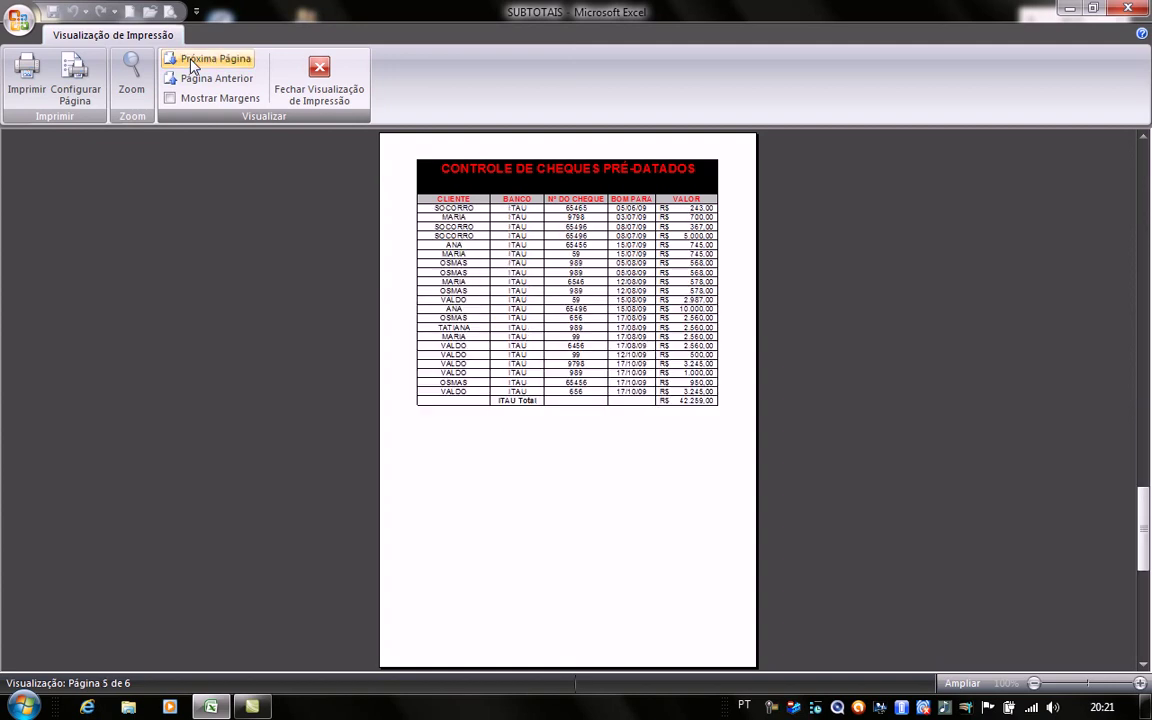
left_click(191, 63)
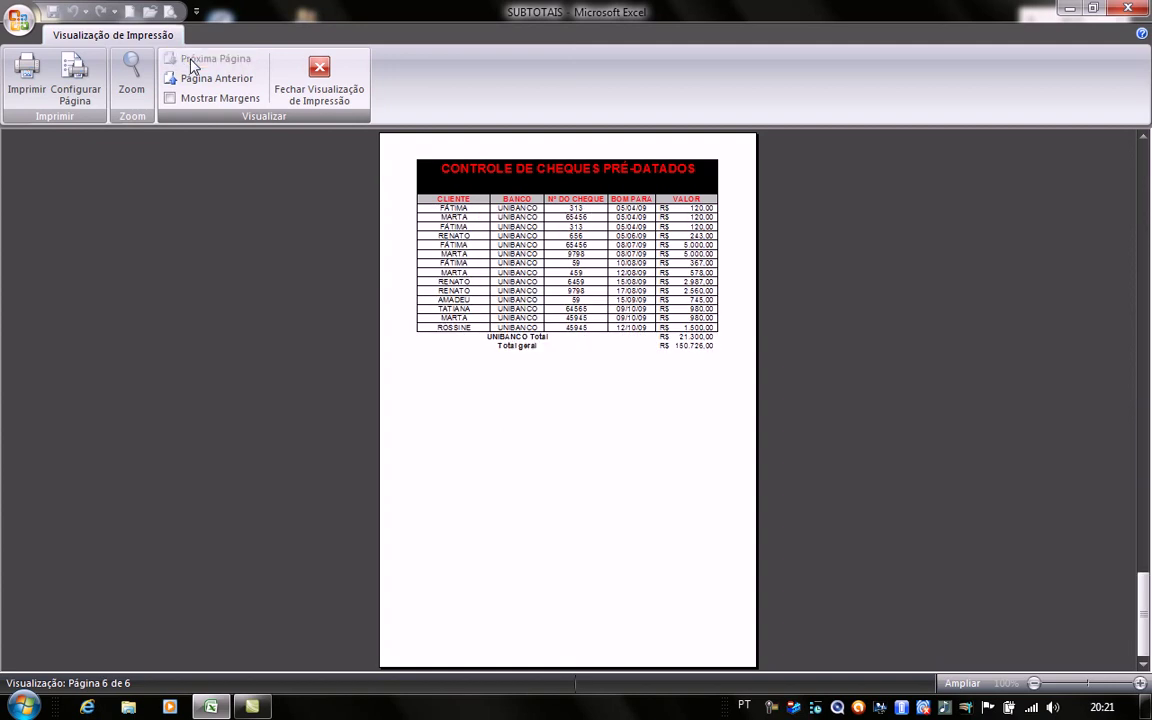
- Go back through the preview to page 2 to recheck the repeated headers, and return to the sheet
left_click(195, 82)
left_click(195, 82)
left_click(195, 82)
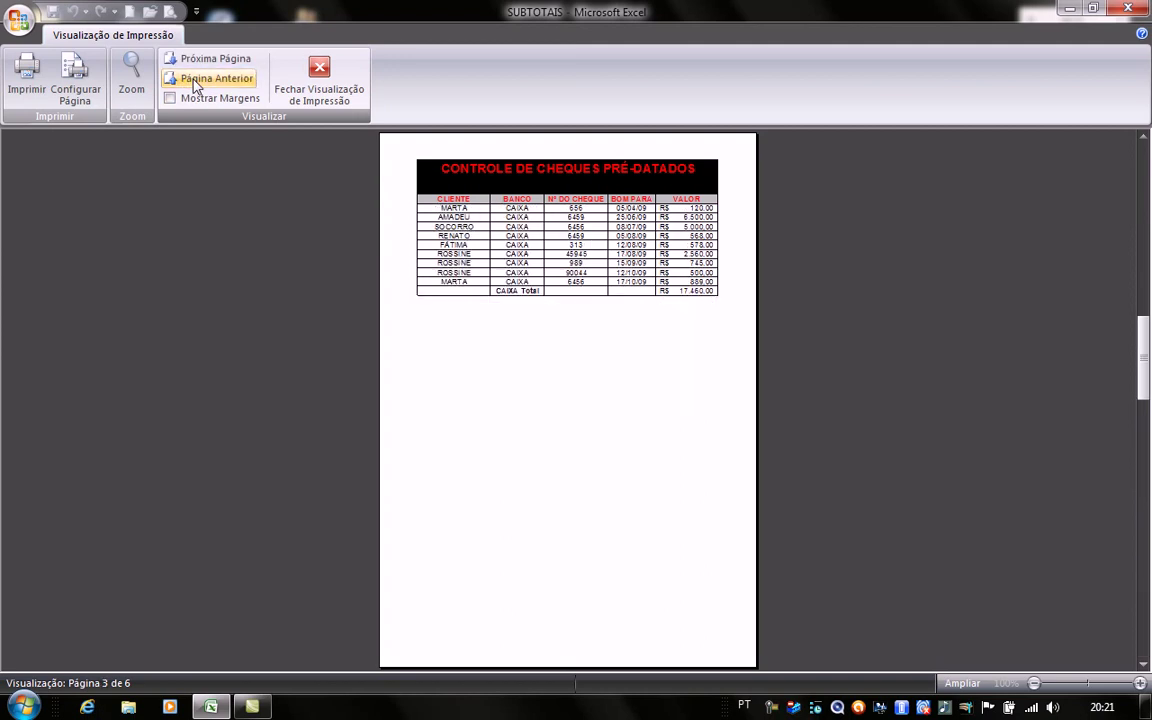
left_click(195, 82)
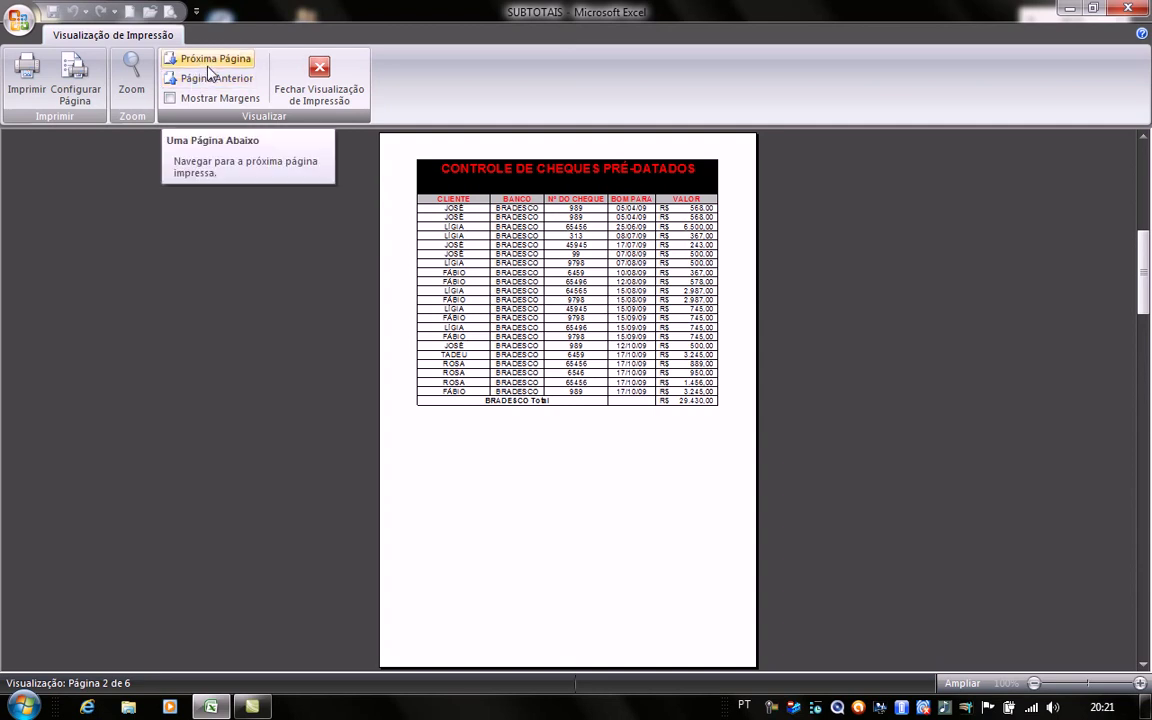
left_click(280, 62)
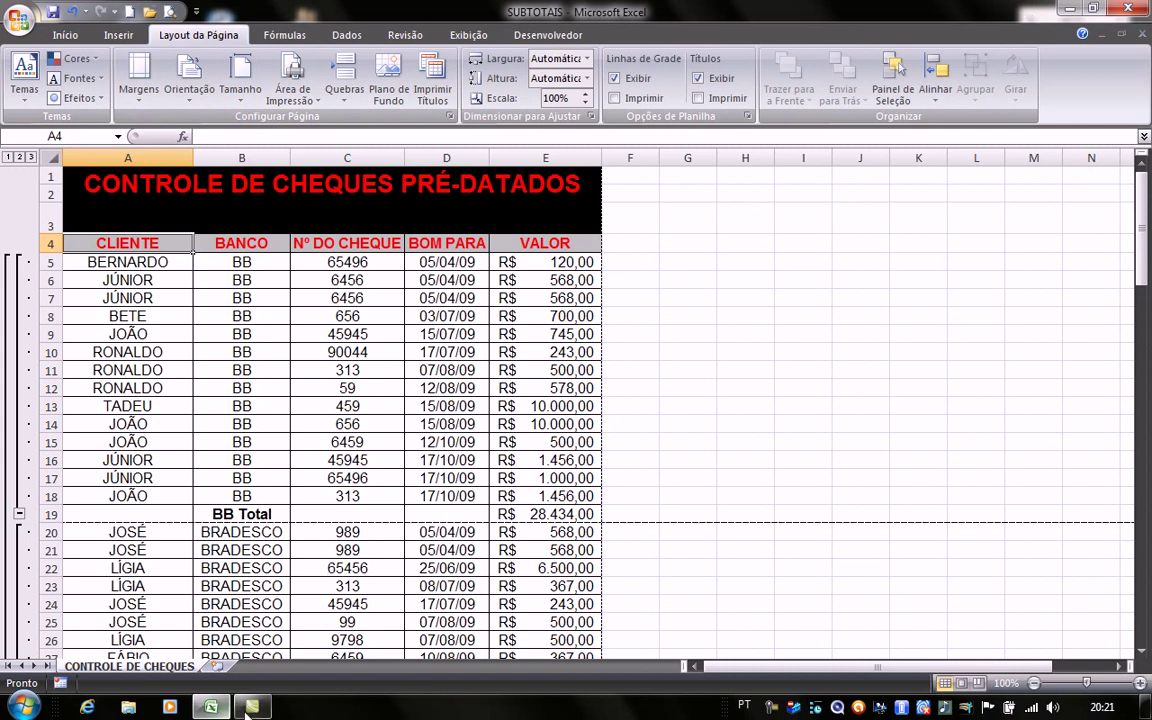
left_click(770, 708)
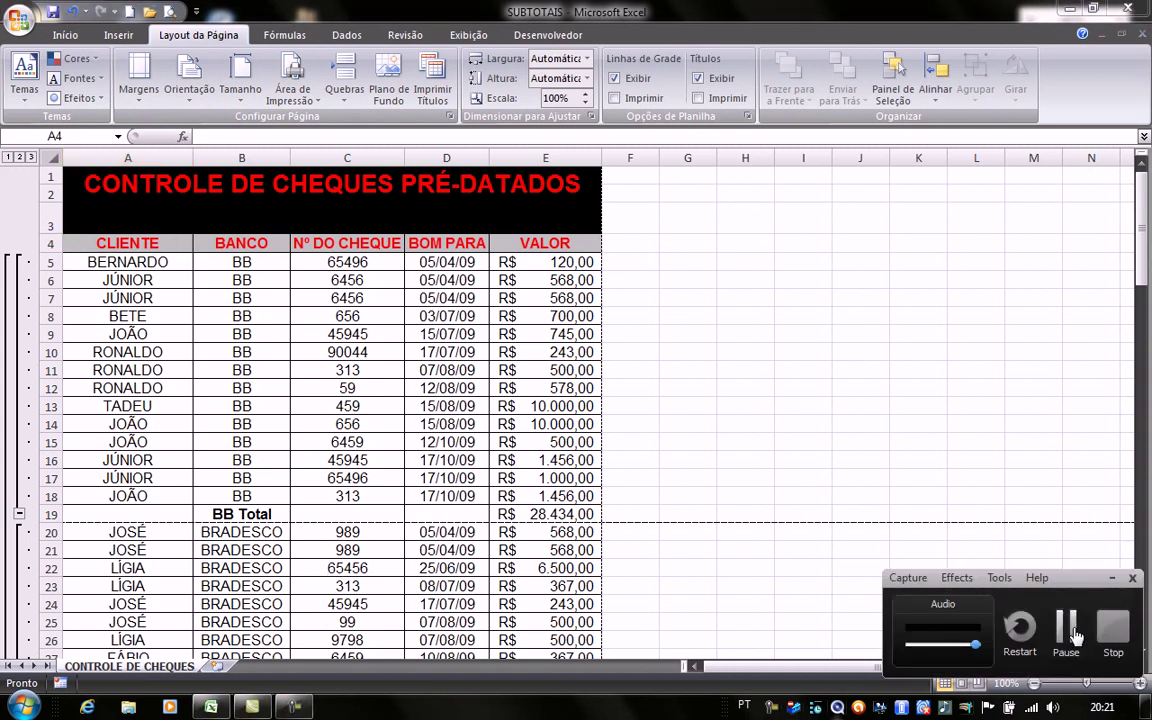